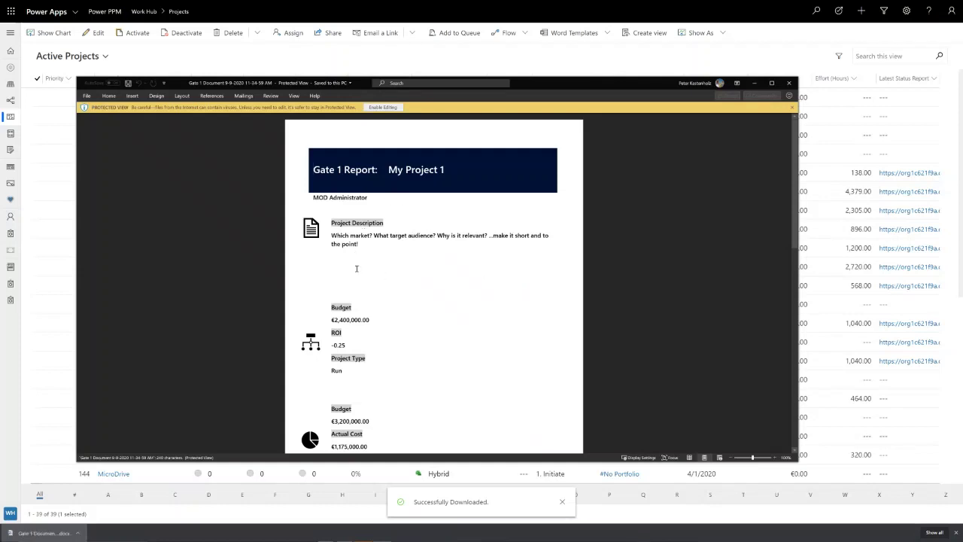
Review the downloaded Gate 1 report for My Project 1, close it, and deselect the project in the list
scroll(374, 245, down, 5)
scroll(376, 236, up, 5)
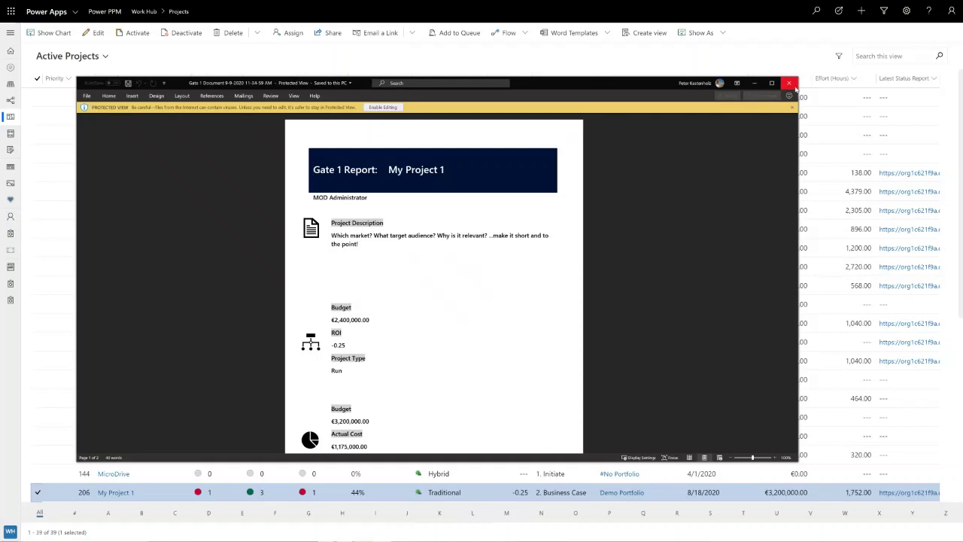
click(792, 84)
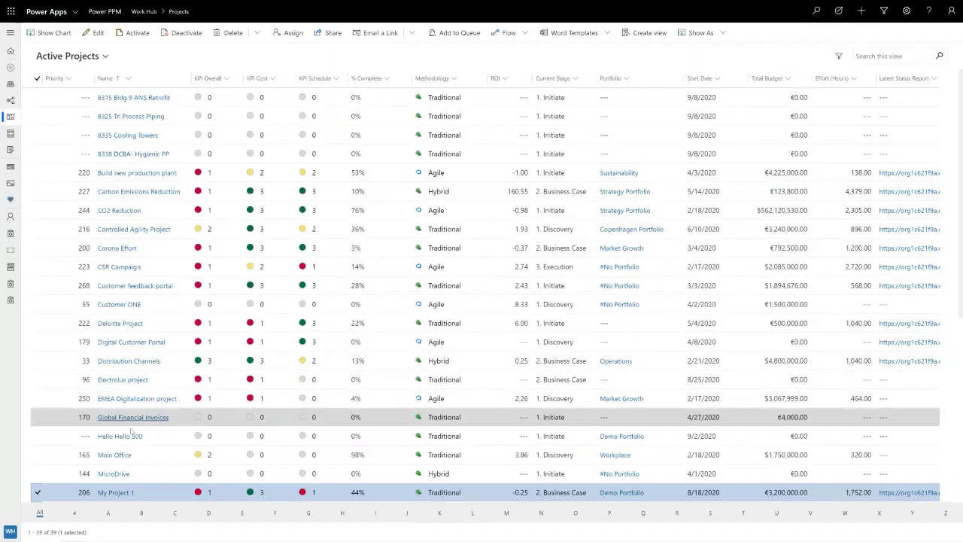
click(41, 495)
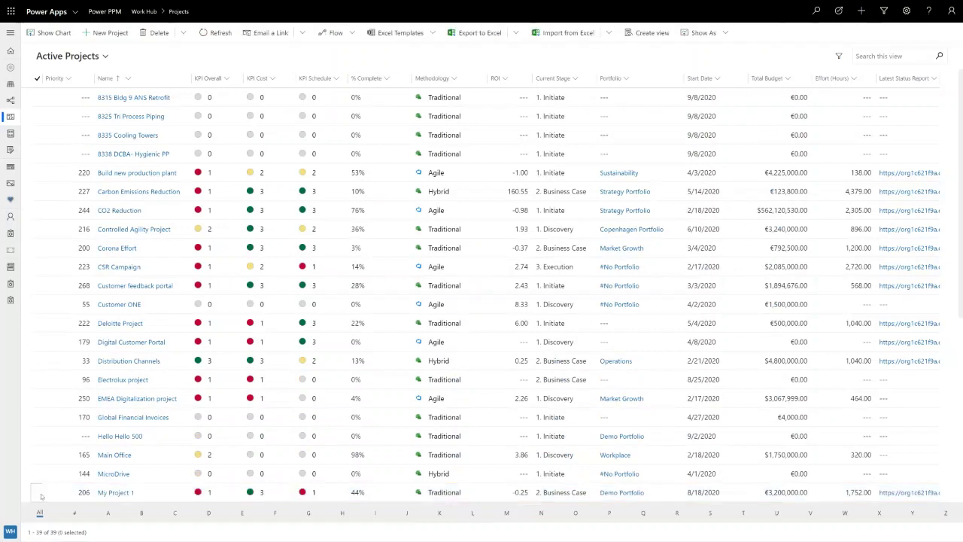
Open My Project 1, expand the site navigation, and show the project's dependencies
click(113, 493)
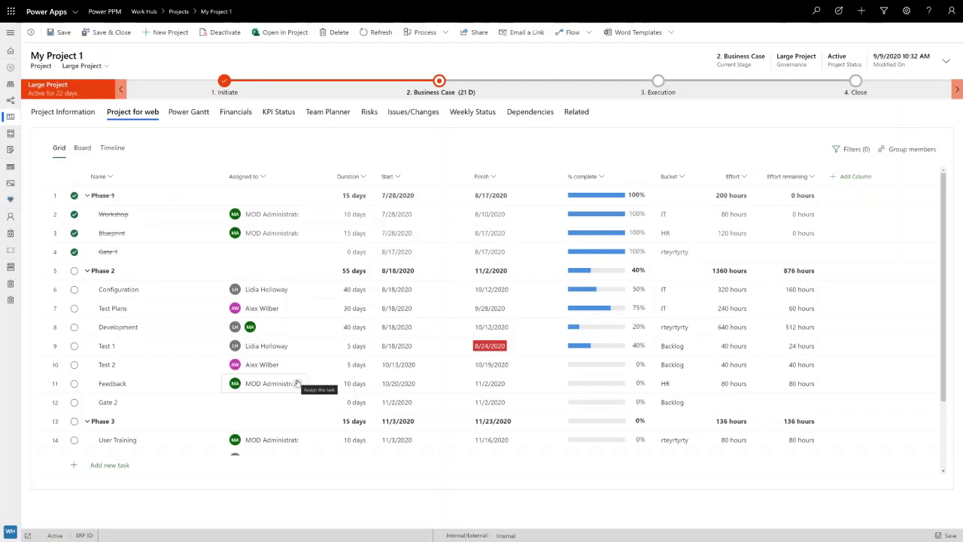
click(11, 33)
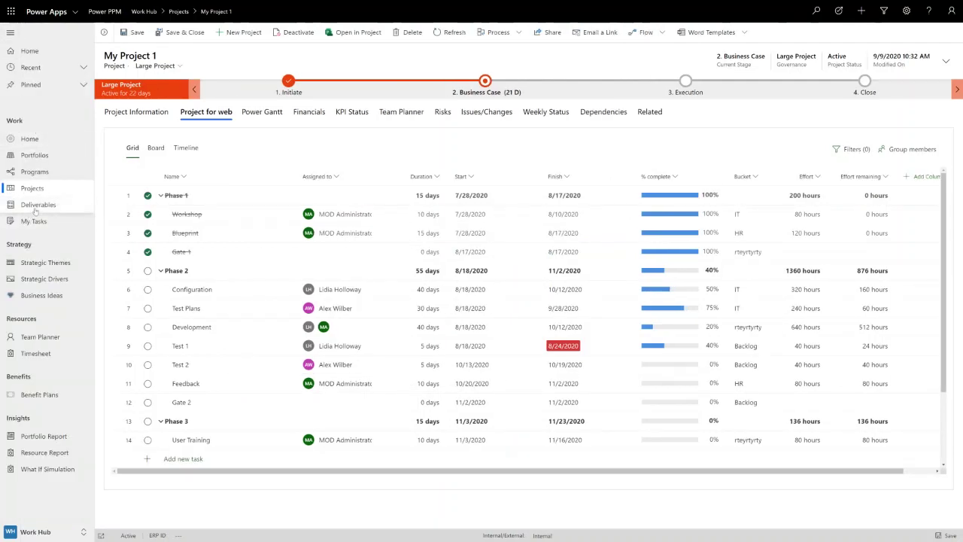
click(605, 113)
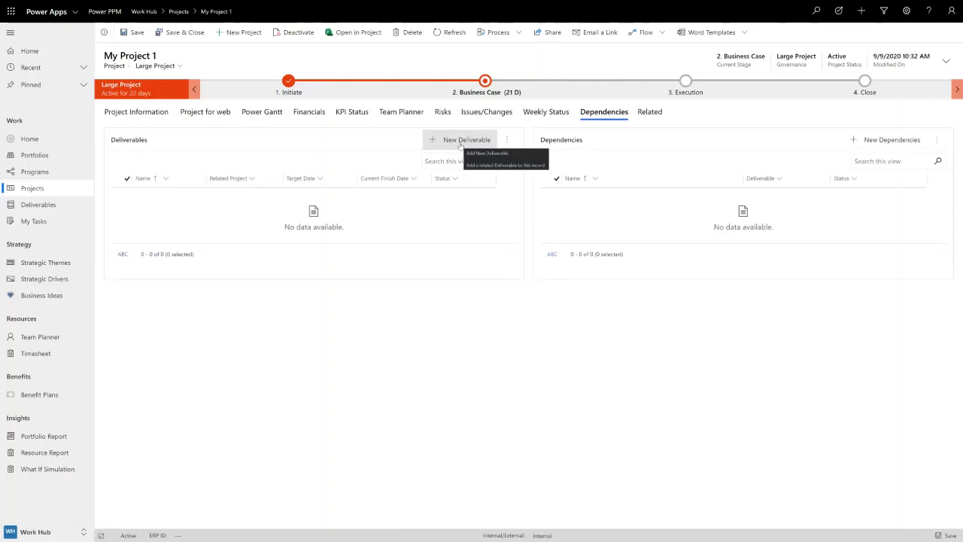
Start a new deliverable for My Project 1 named "Webcast Deliverable"
click(460, 142)
click(884, 45)
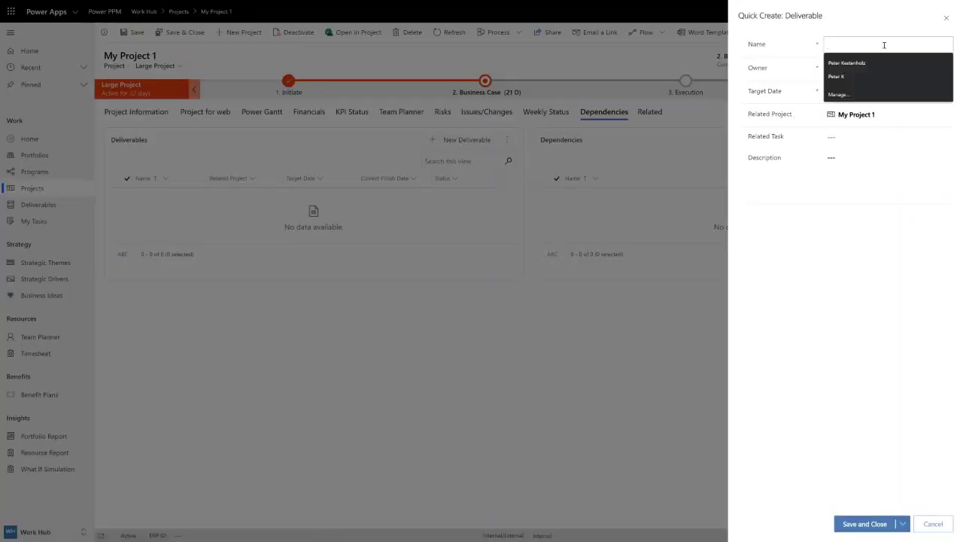
text(Webcast D)
text(elive)
text(bera)
key(BackSpace)
text(verable)
Set the deliverable's target date to 9/24/2020, relate it to Special Task, and save it
click(943, 91)
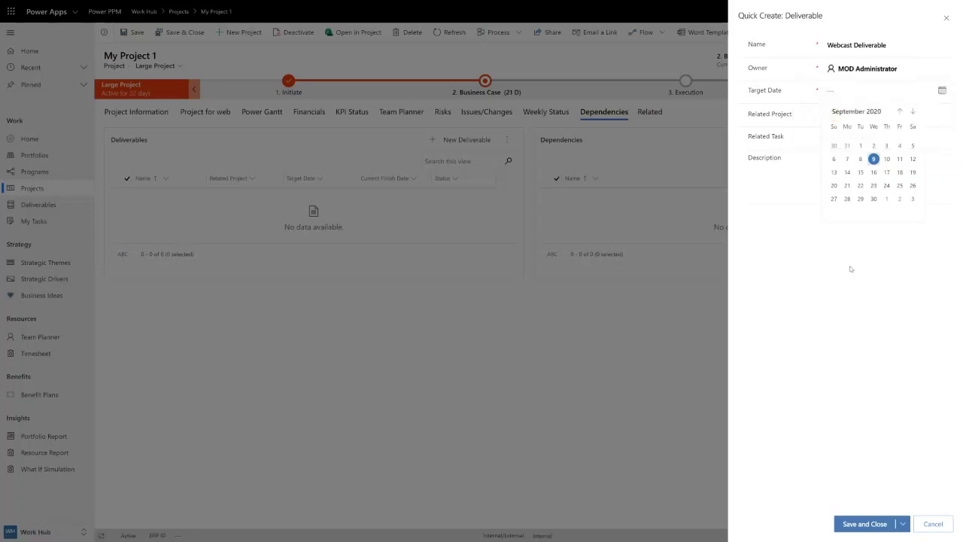
click(887, 186)
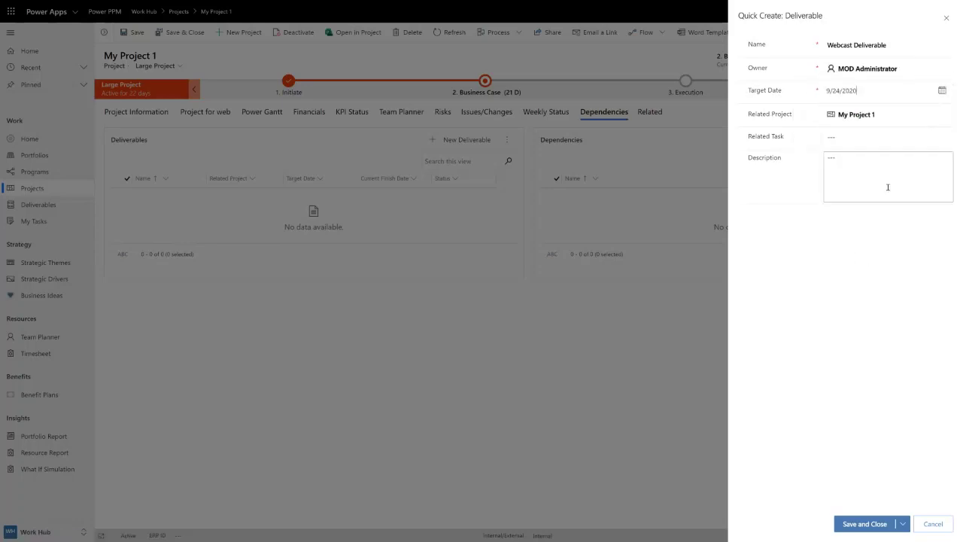
click(877, 137)
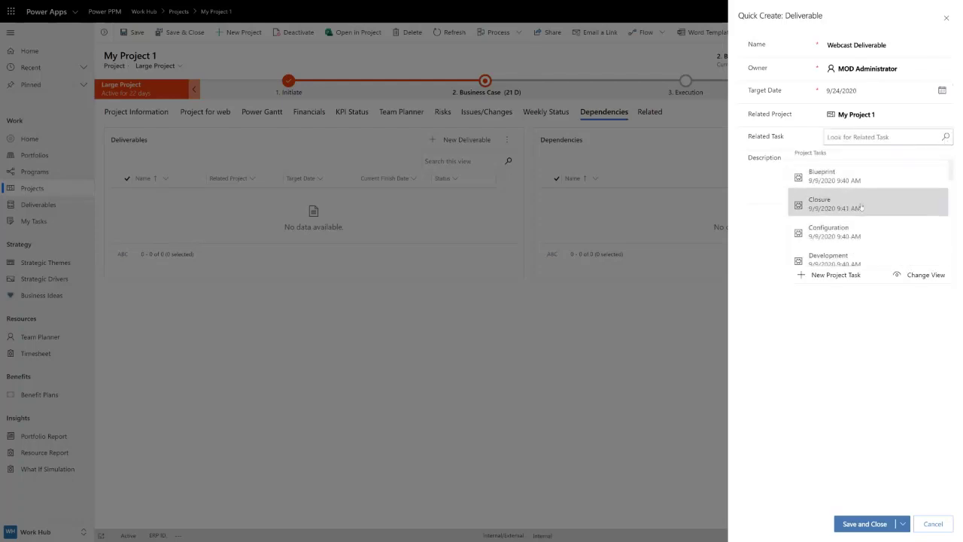
scroll(862, 207, down, 8)
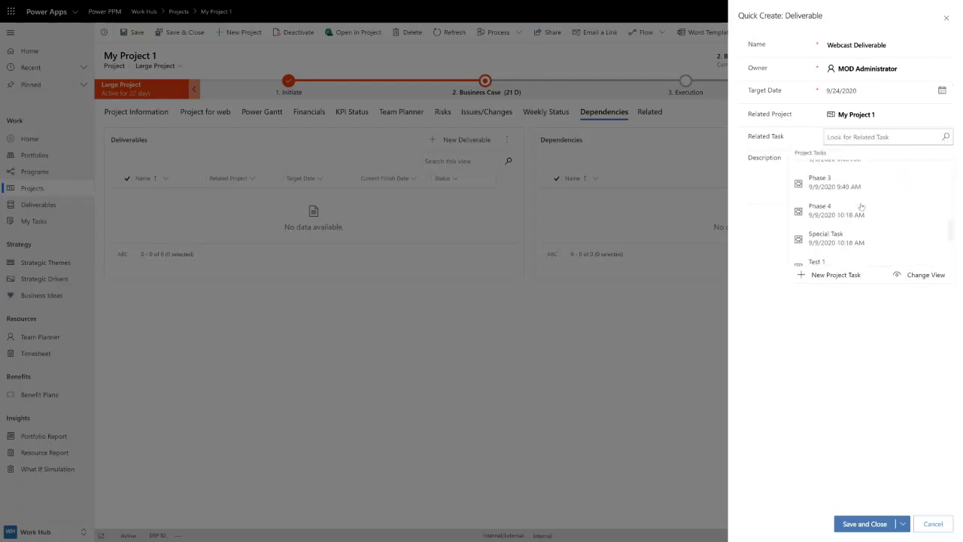
scroll(862, 207, down, 1)
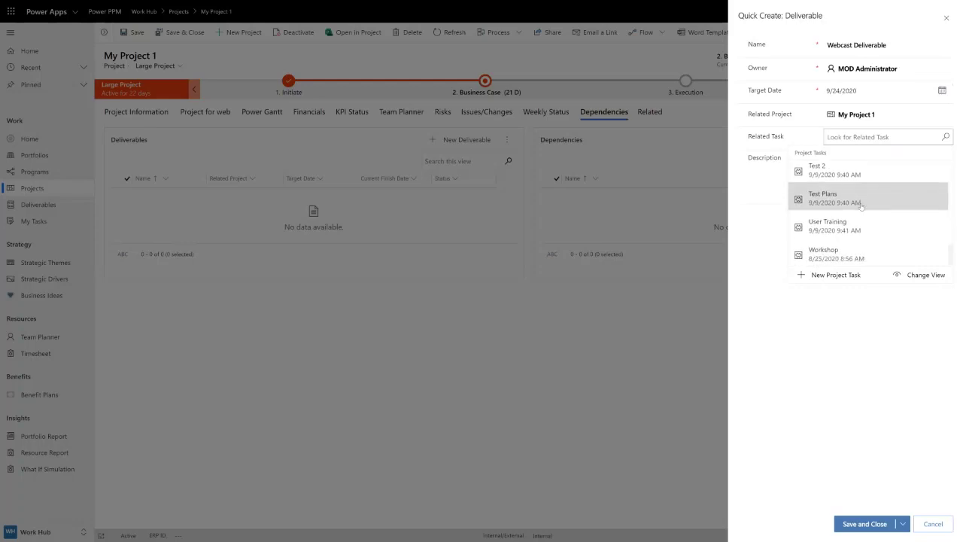
scroll(861, 205, up, 3)
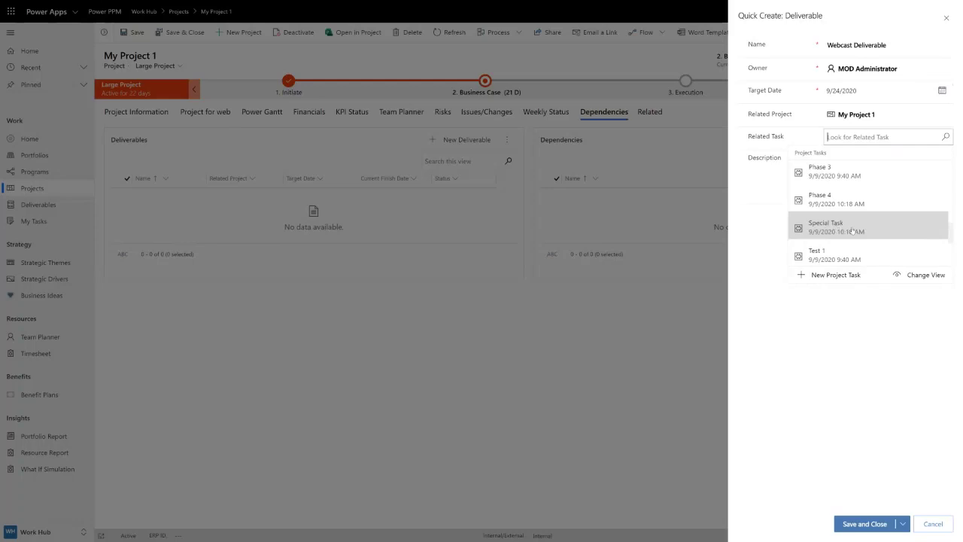
click(853, 231)
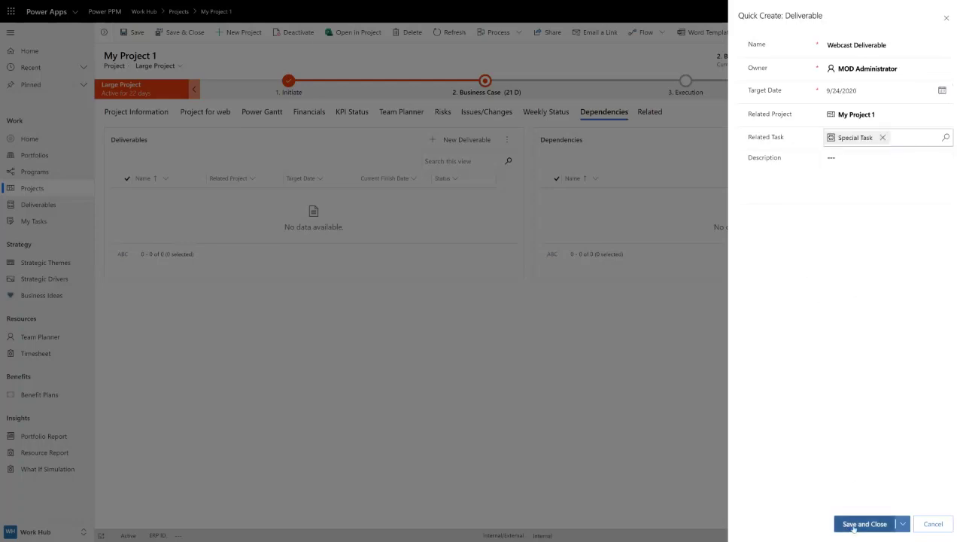
click(854, 527)
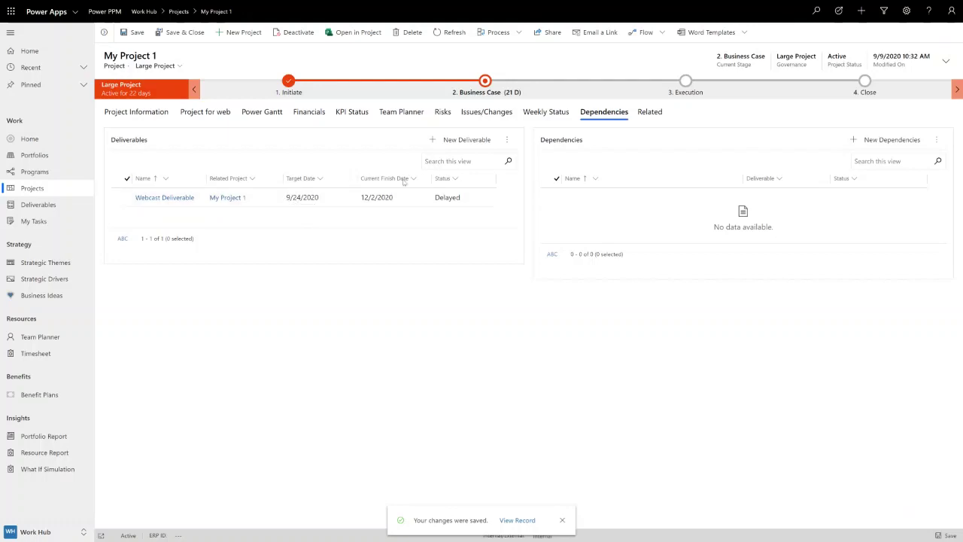
Check the finish date of Special Task in the project schedule and return to the dependencies
click(210, 118)
scroll(273, 369, down, 3)
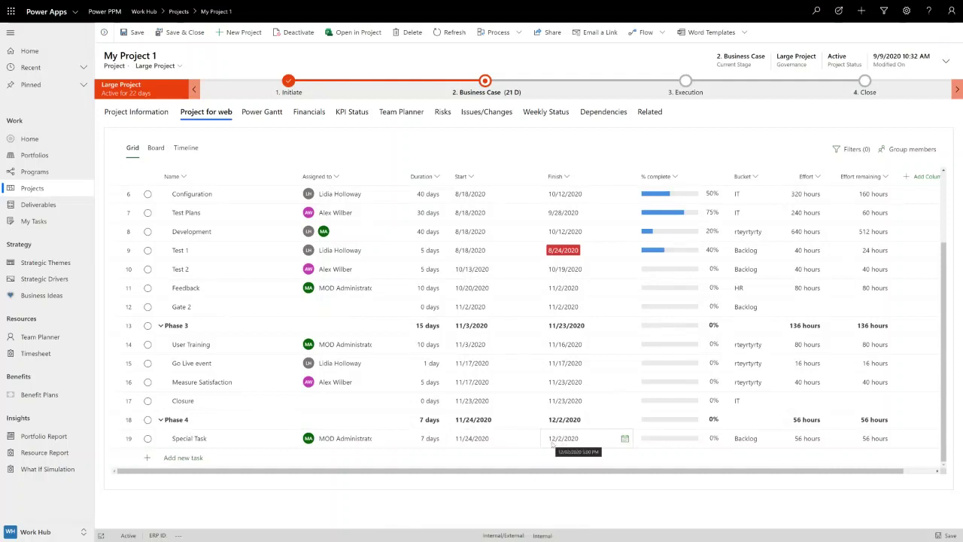
click(593, 115)
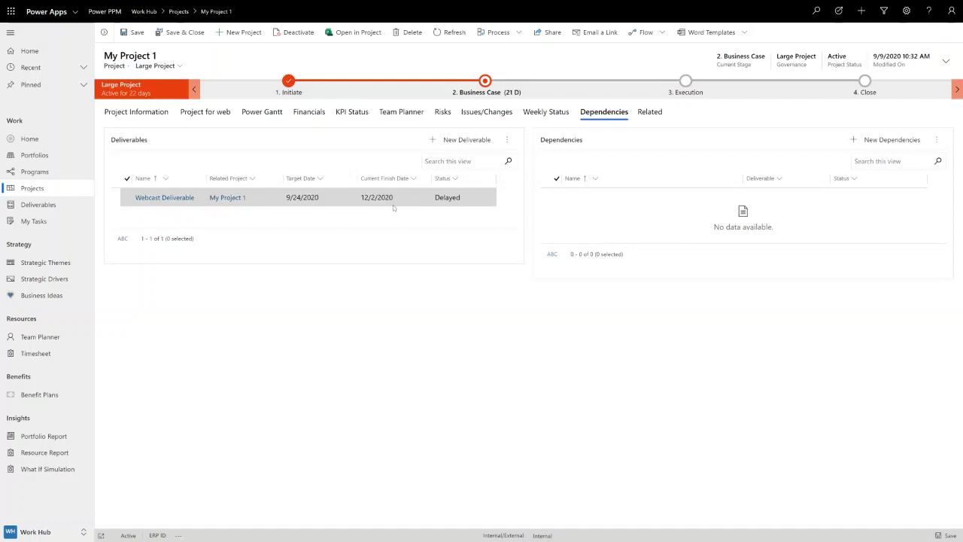
Start a new dependency for My Project 1 named "Webcast depency"
click(880, 140)
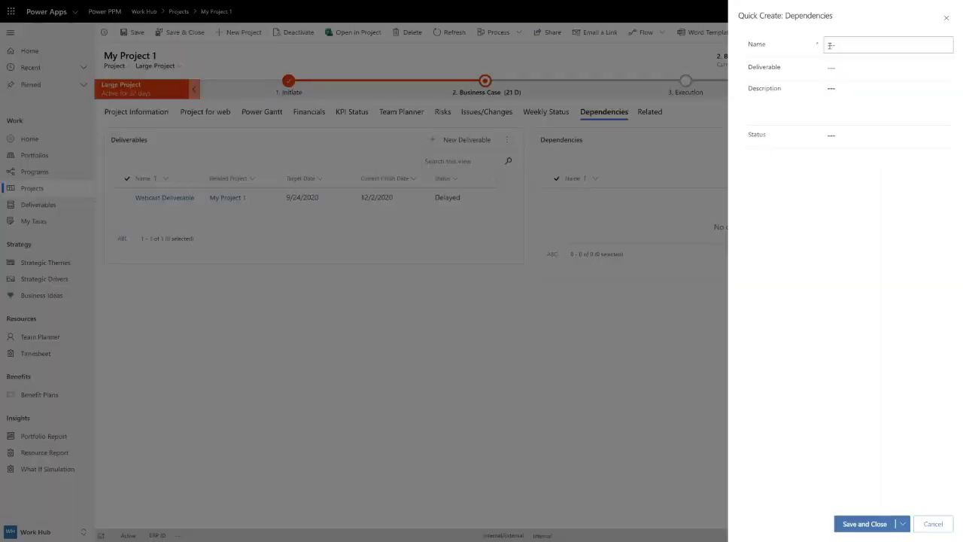
click(879, 58)
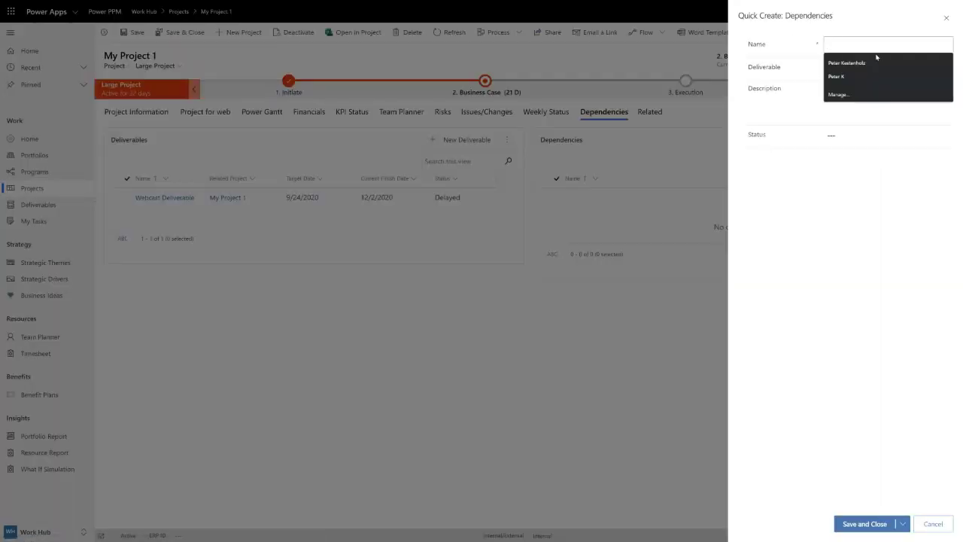
text(Webcast depend)
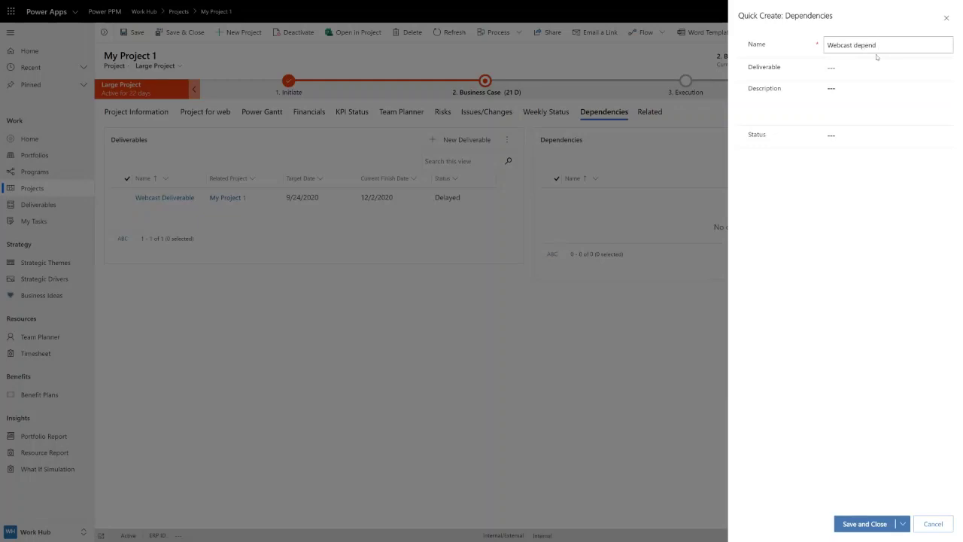
text(cy)
key(BackSpace)
key(BackSpace)
Link the dependency to Webcast Deliverable, enter the description "thrthtry", and save it
click(882, 67)
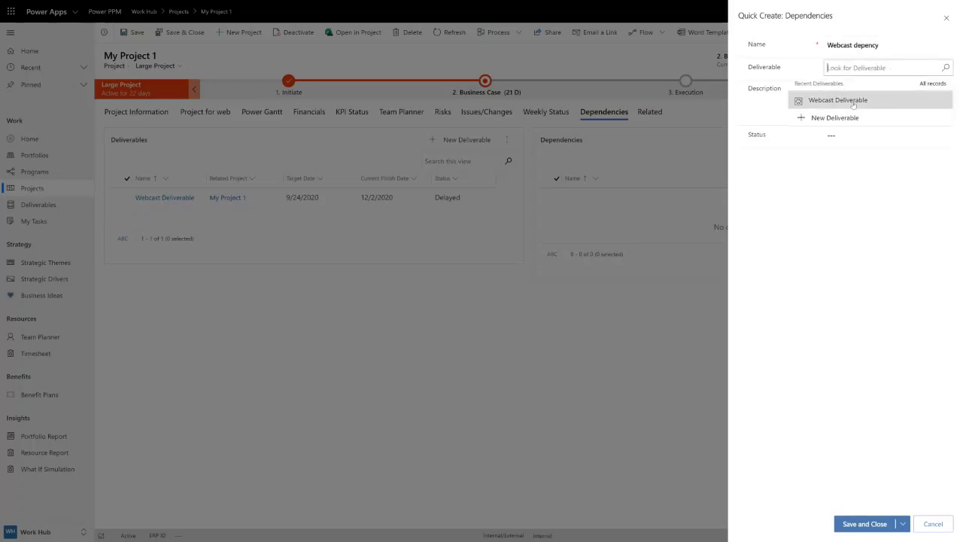
click(853, 101)
click(867, 106)
text(thrthtry)
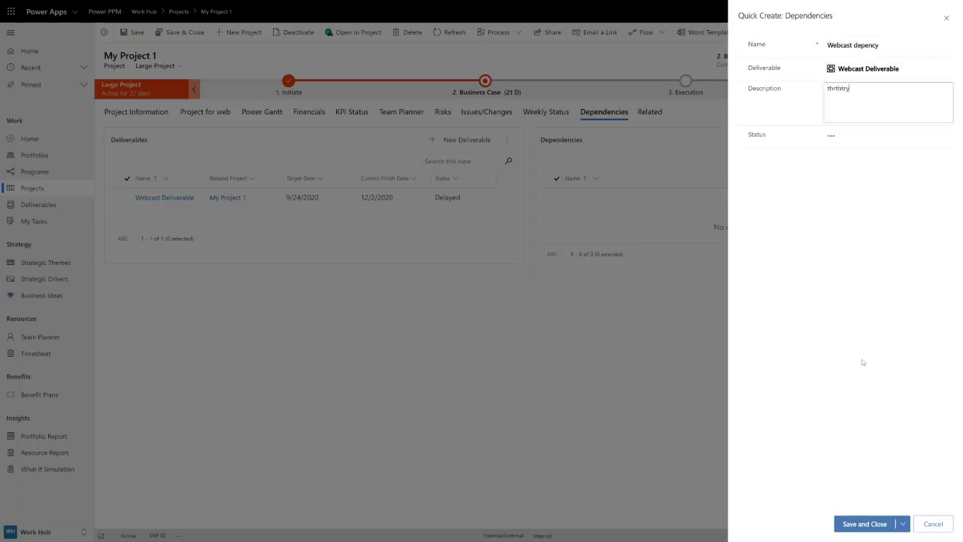
click(865, 524)
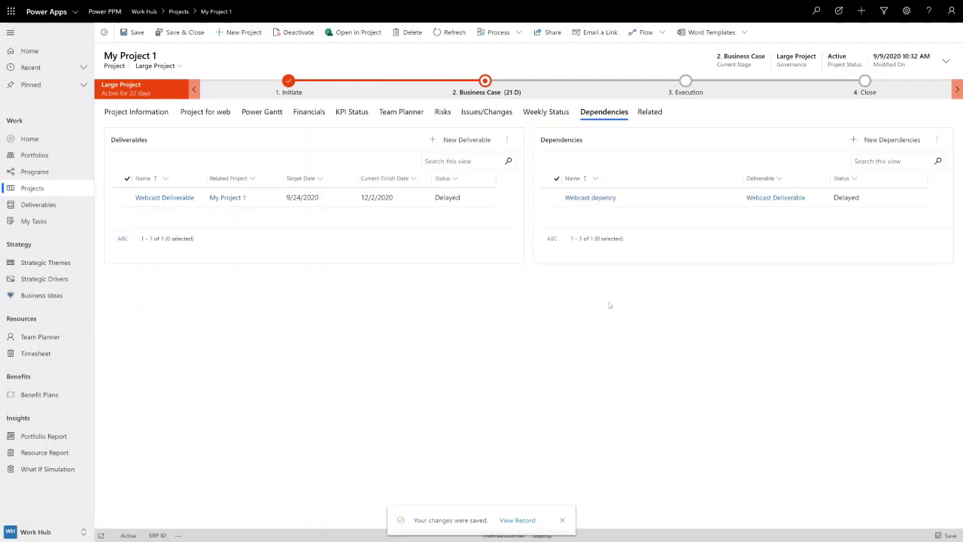
Show the chart for all active deliverables and narrow the list to those with Delayed status
click(34, 206)
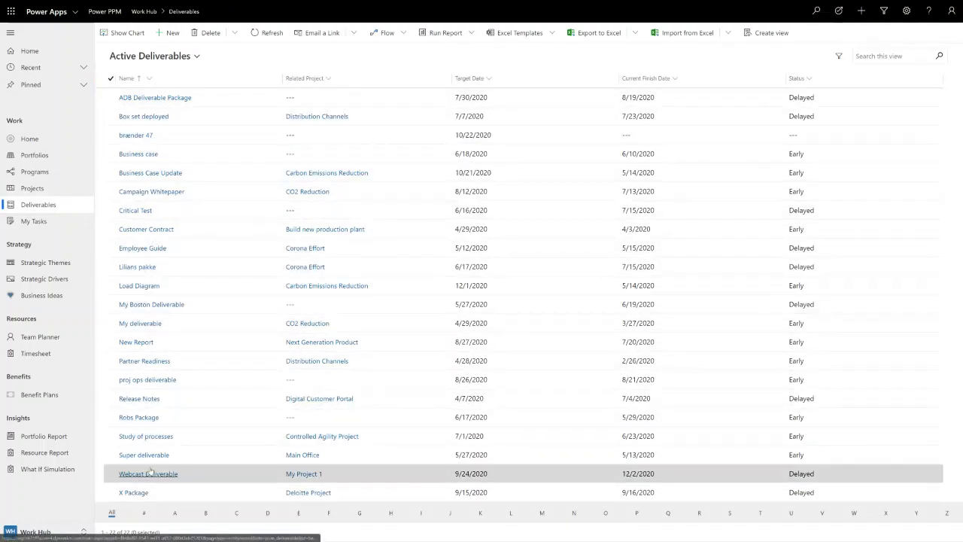
click(124, 32)
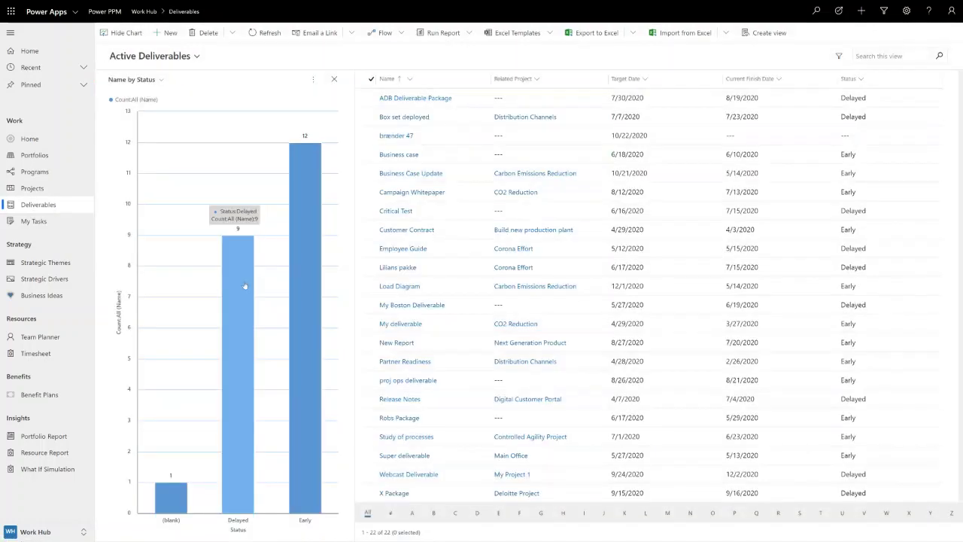
click(229, 421)
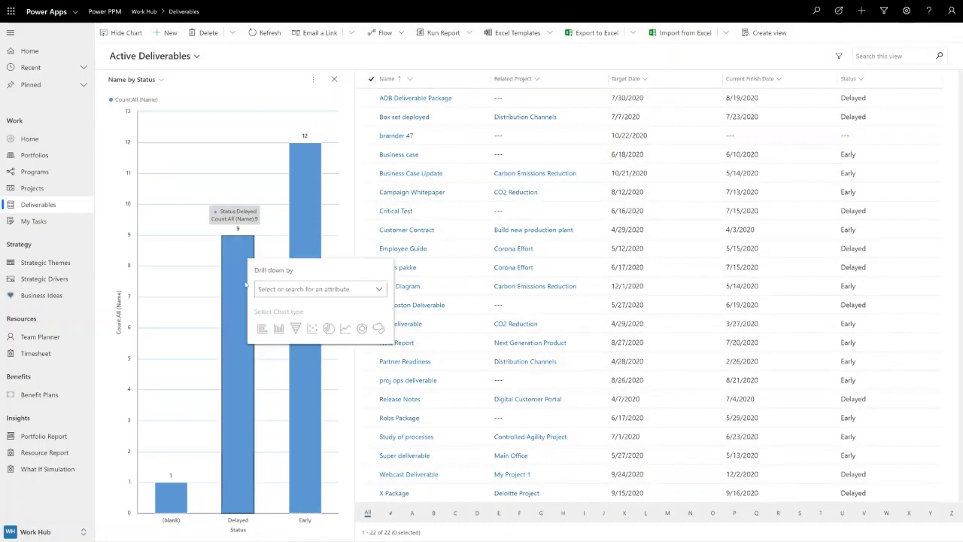
click(485, 427)
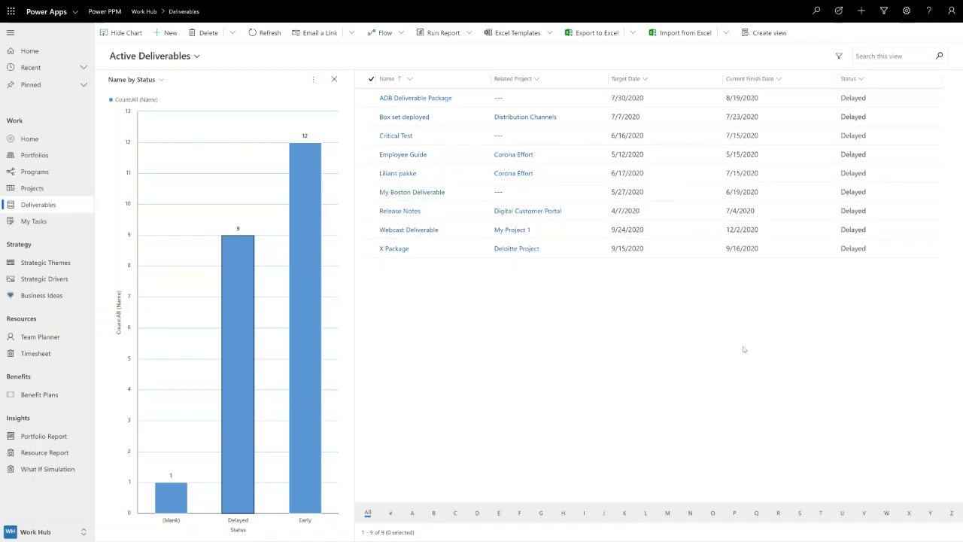
Open My Project 1 from the Webcast Deliverable row and go to its linked benefit plan
click(523, 231)
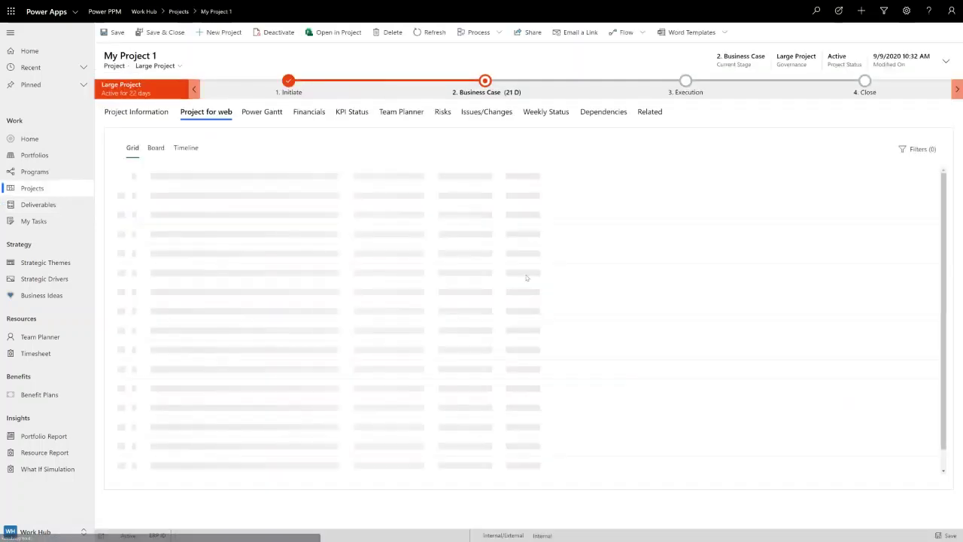
click(136, 111)
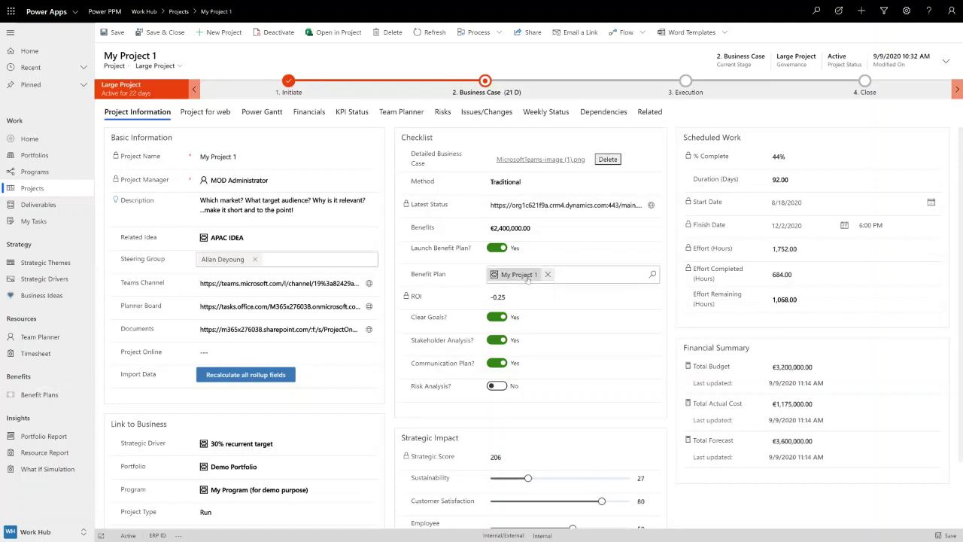
click(526, 277)
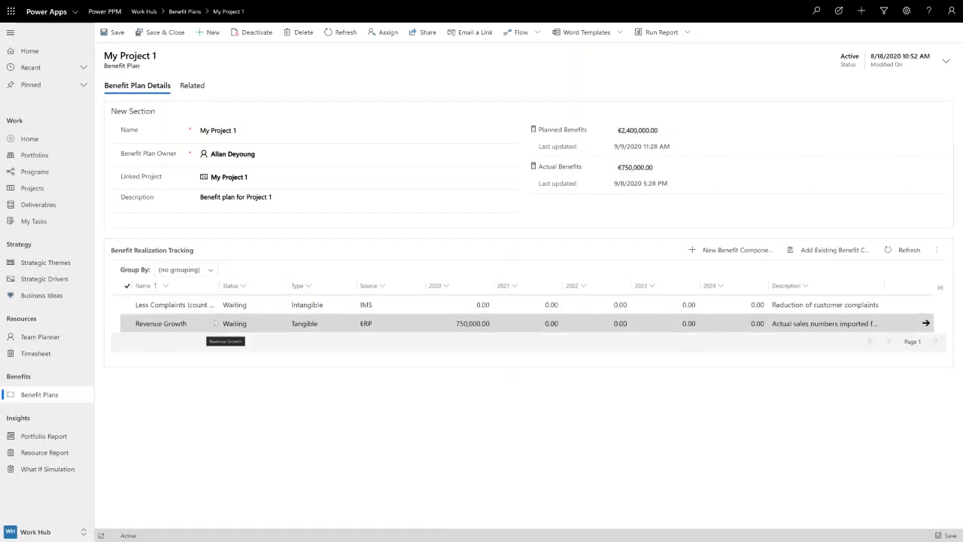
Start a new benefit component on the plan named "My webcast benefits" with the type Tangible
click(718, 250)
click(858, 47)
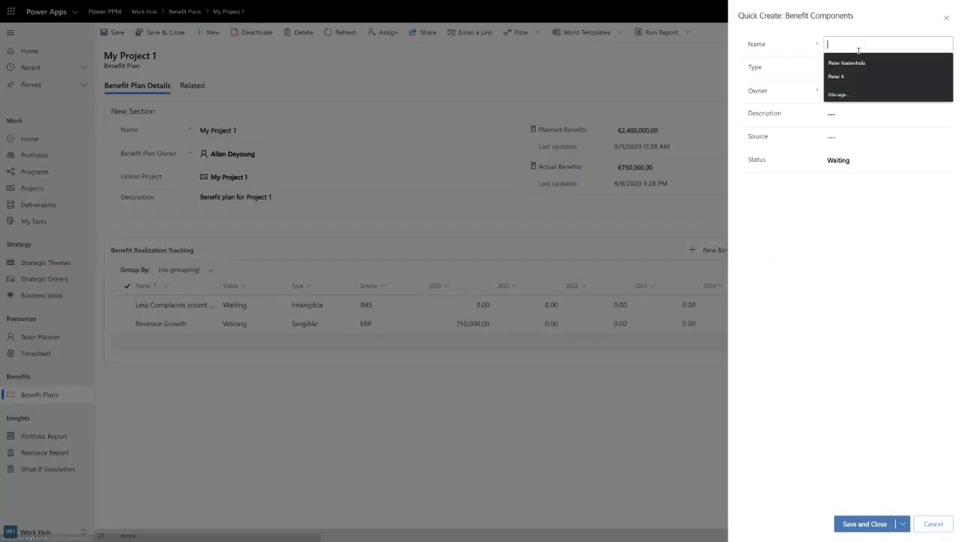
text(My webcast benefits)
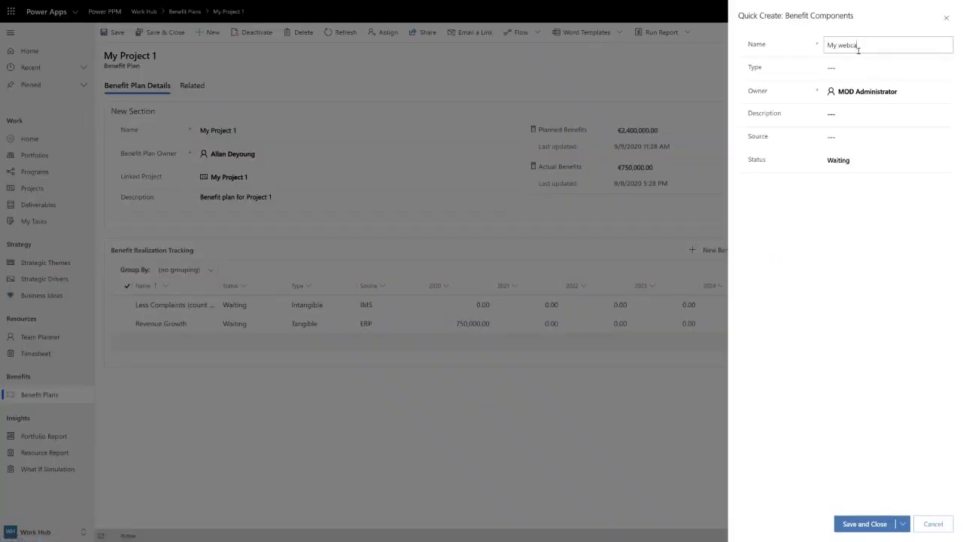
click(850, 68)
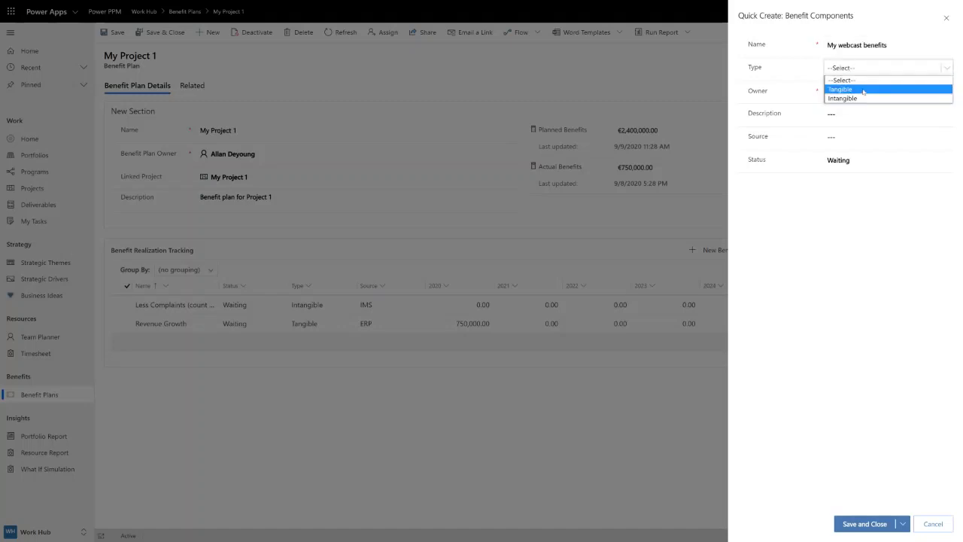
click(864, 89)
Set the new component's source to ERP and its status to Tracked, and save it
click(866, 136)
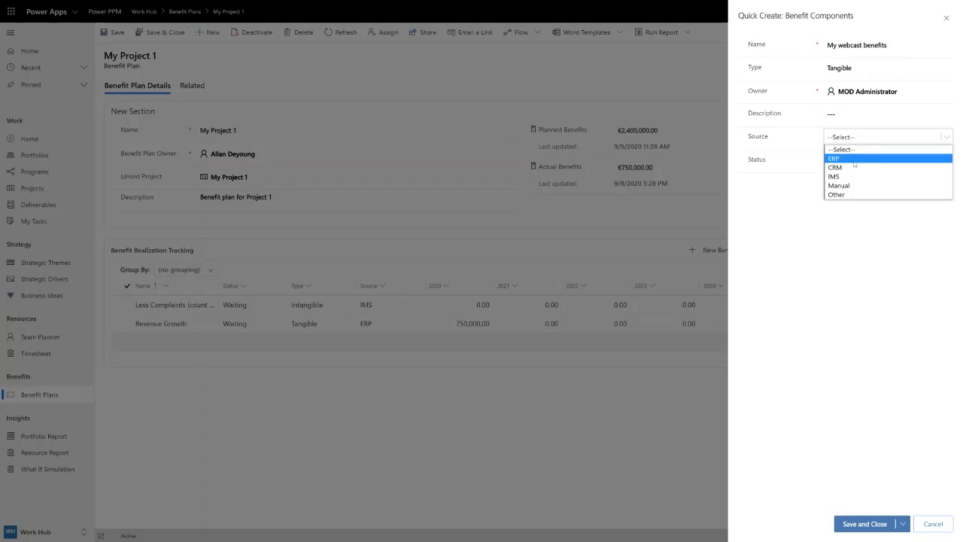
click(854, 164)
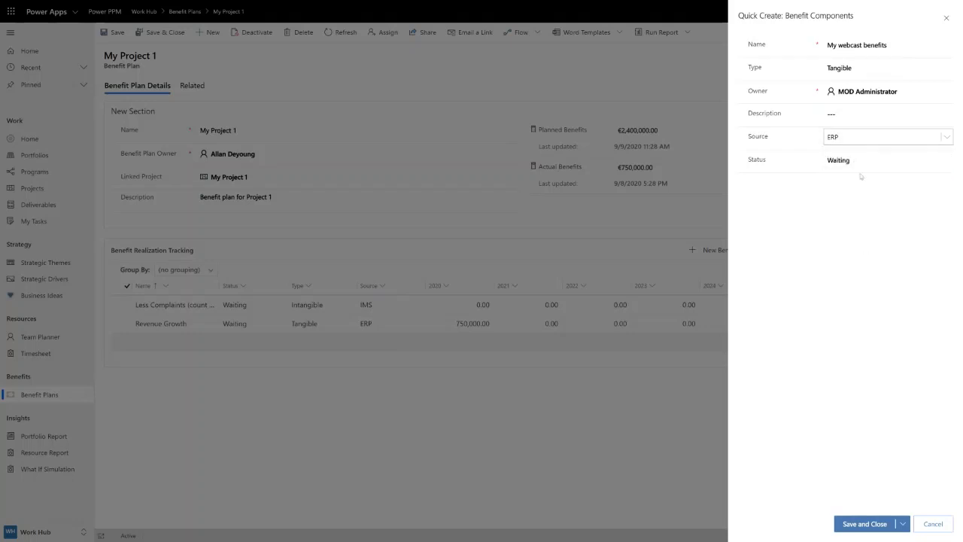
click(860, 163)
click(841, 181)
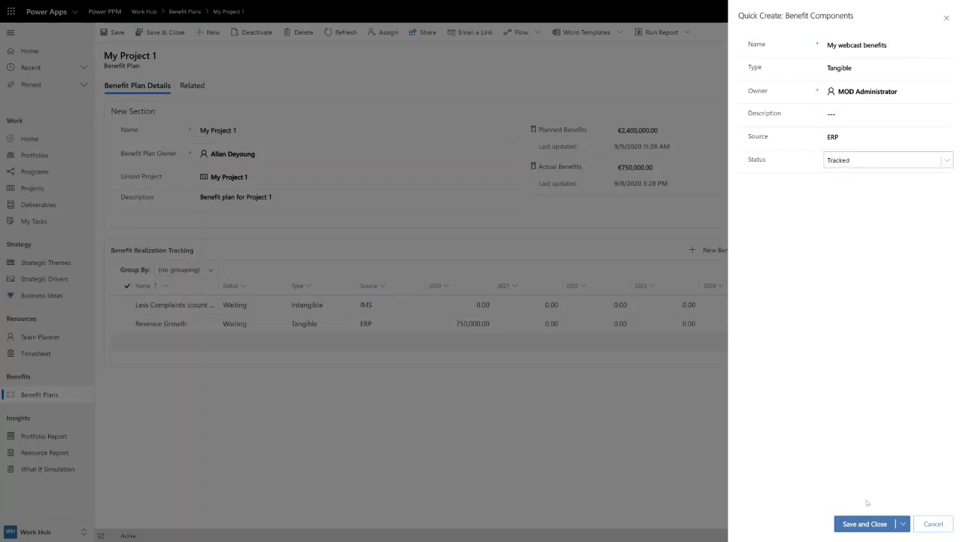
click(851, 524)
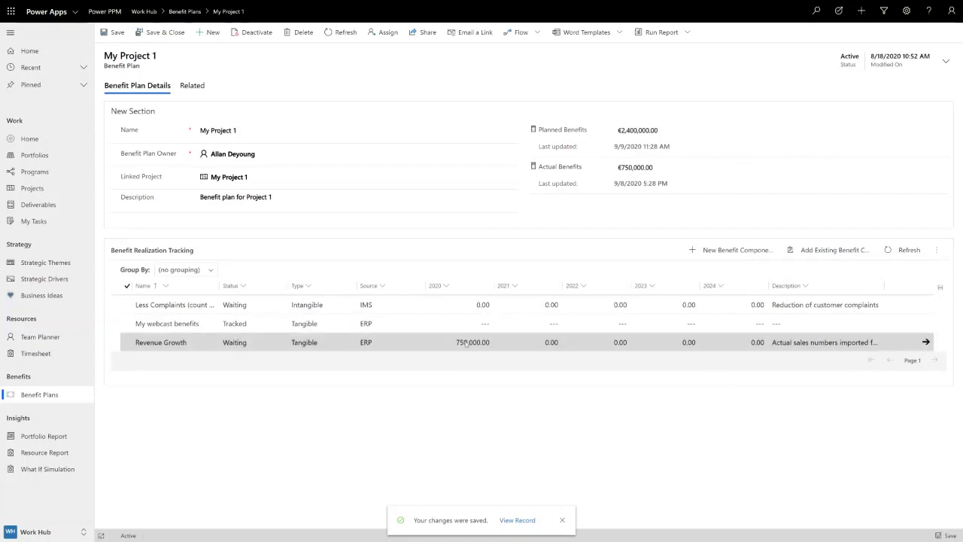
Enter 150,000.00 for 2020 and 0 for each year from 2021 to 2024 in the My webcast benefits row
click(483, 323)
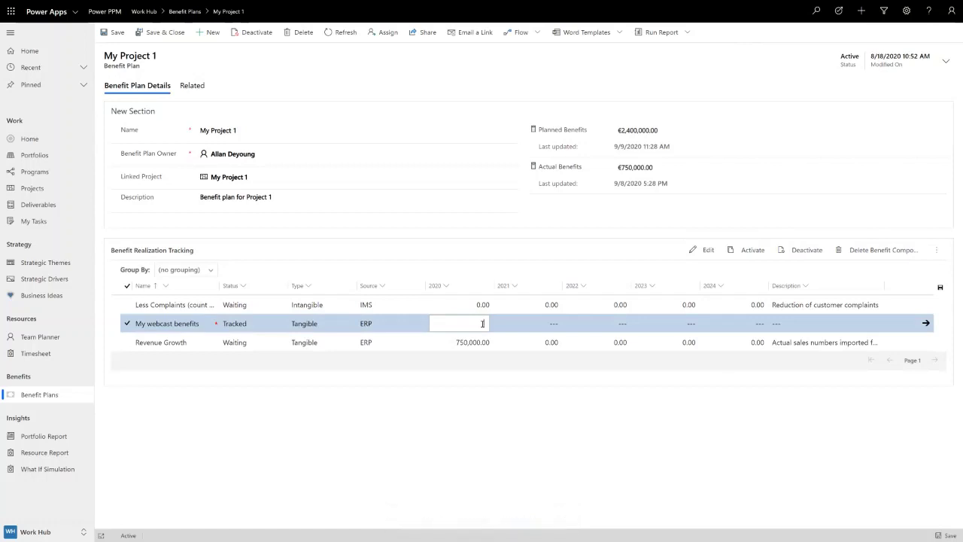
text(150,000.00)
key(Return)
click(559, 323)
text(0)
key(Tab)
text(0)
key(Tab)
text(0)
key(Tab)
text(0)
key(Return)
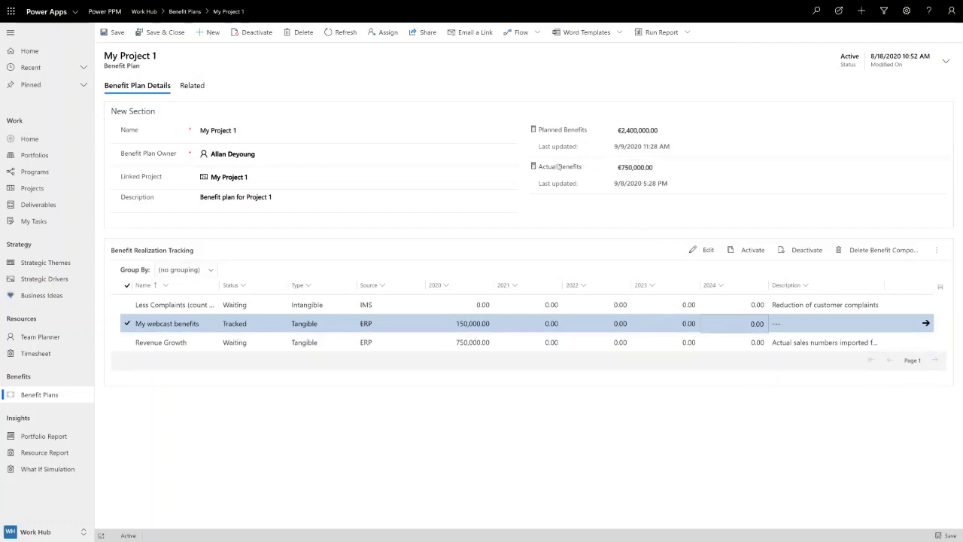
Recalculate the Actual Benefits of the My Project 1 benefit plan
click(533, 166)
click(626, 197)
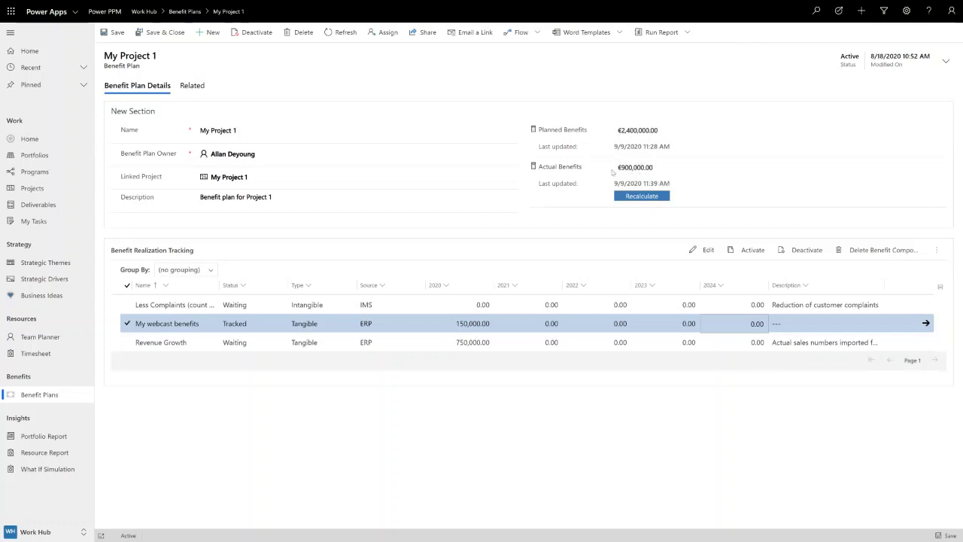
Return to the list of active benefit plans and show its realized benefits chart
click(78, 395)
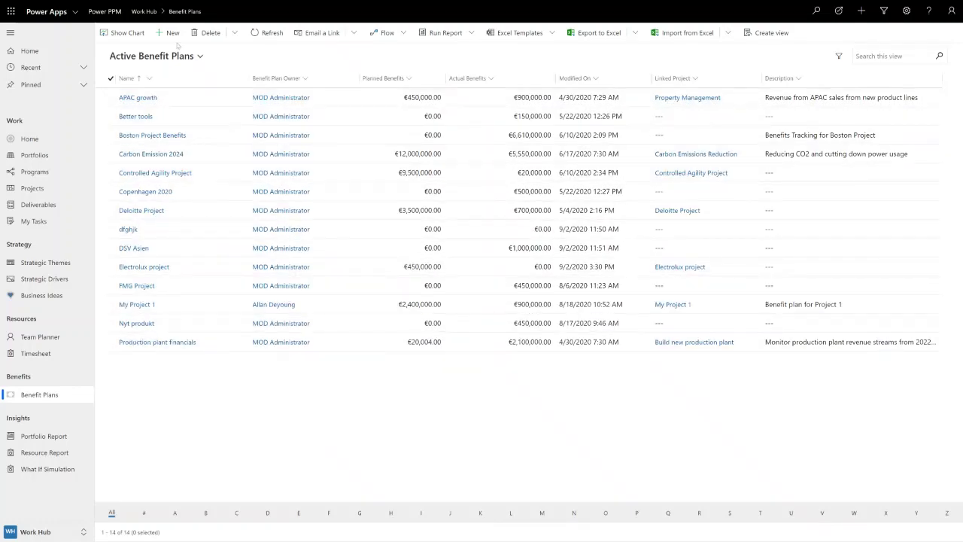
click(123, 35)
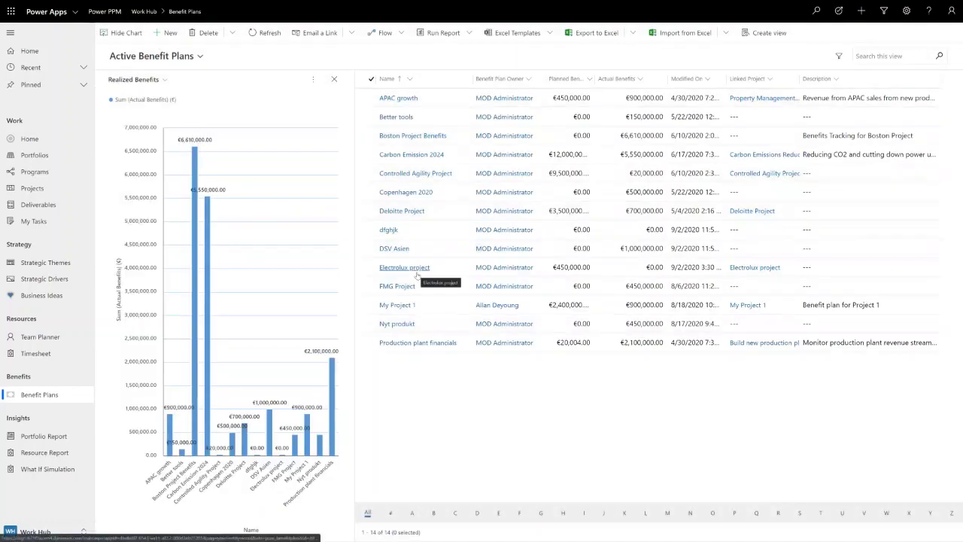
Open My Project 1 from the active projects list and go to its Team Planner
click(32, 188)
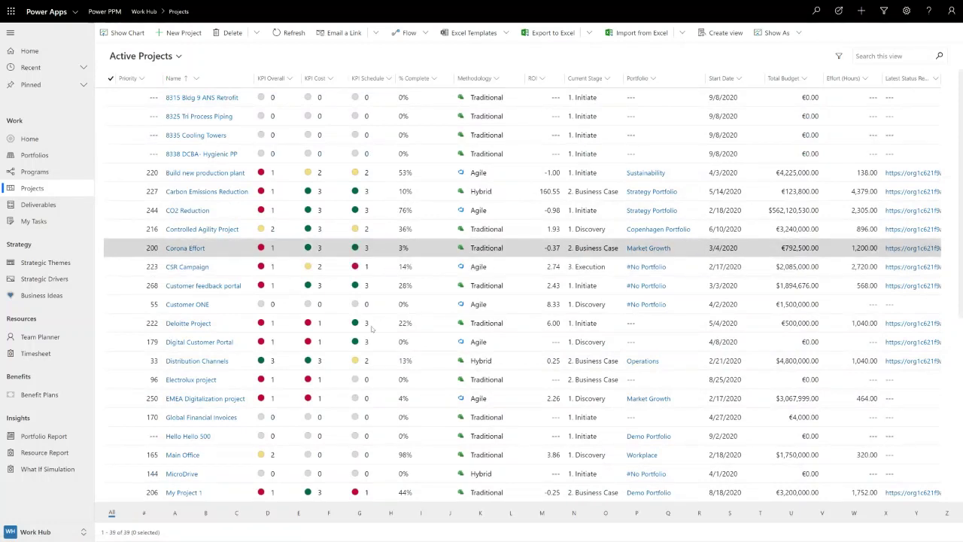
click(181, 493)
click(160, 113)
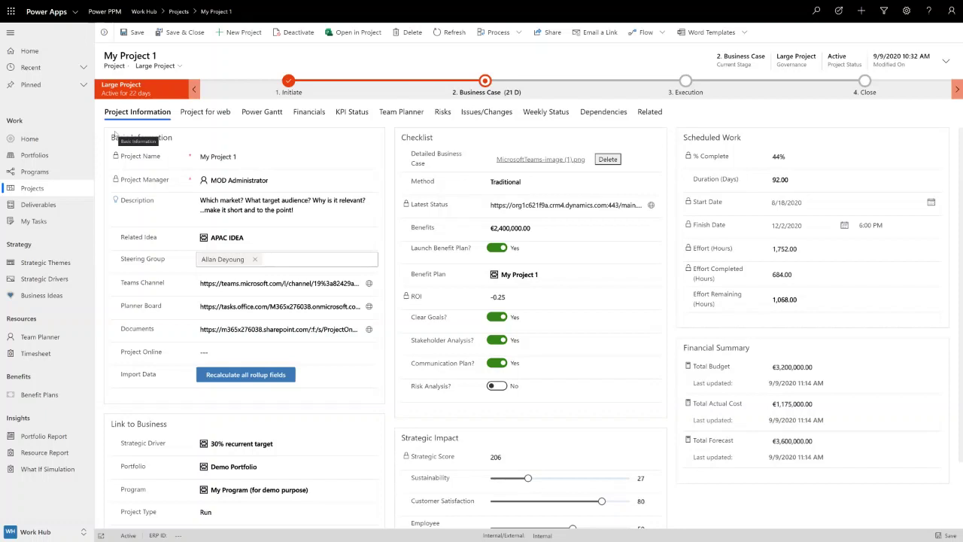
click(402, 112)
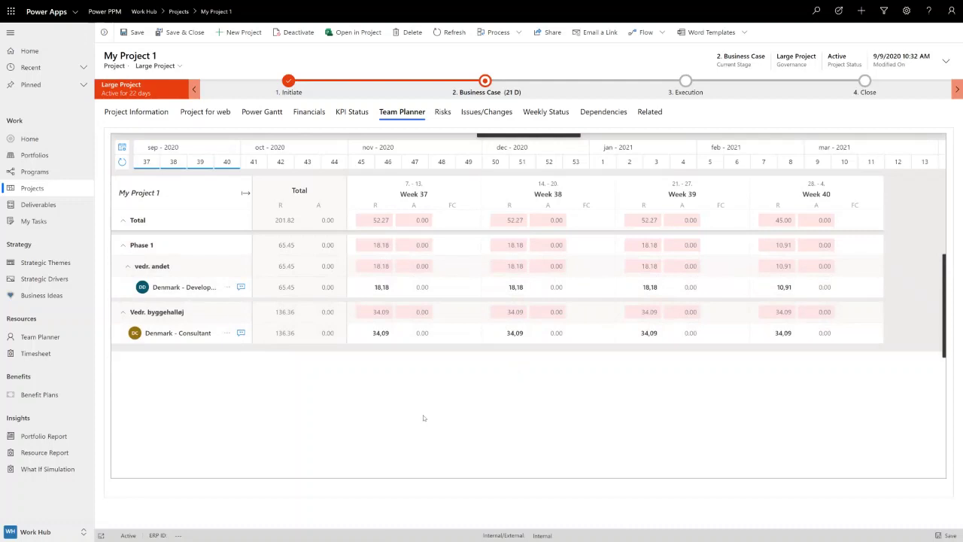
Open the planner's Resource Picker with all resources listed and set the planner's time resolution to Month
click(937, 307)
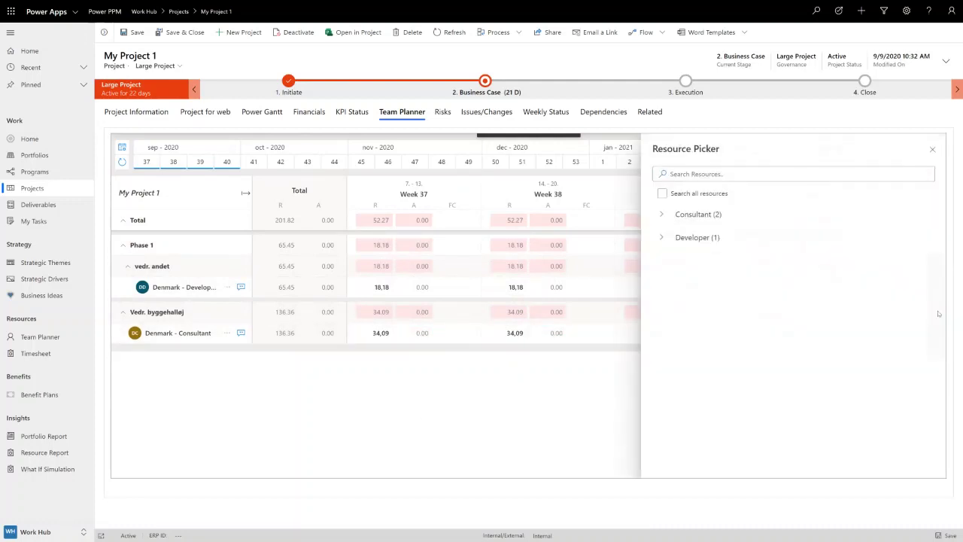
mouse_move(494, 144)
click(144, 143)
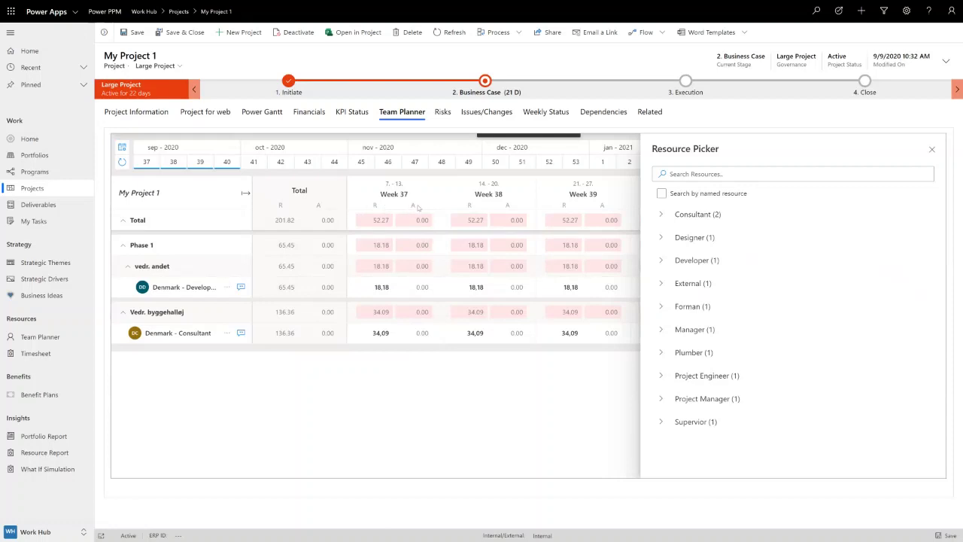
click(122, 147)
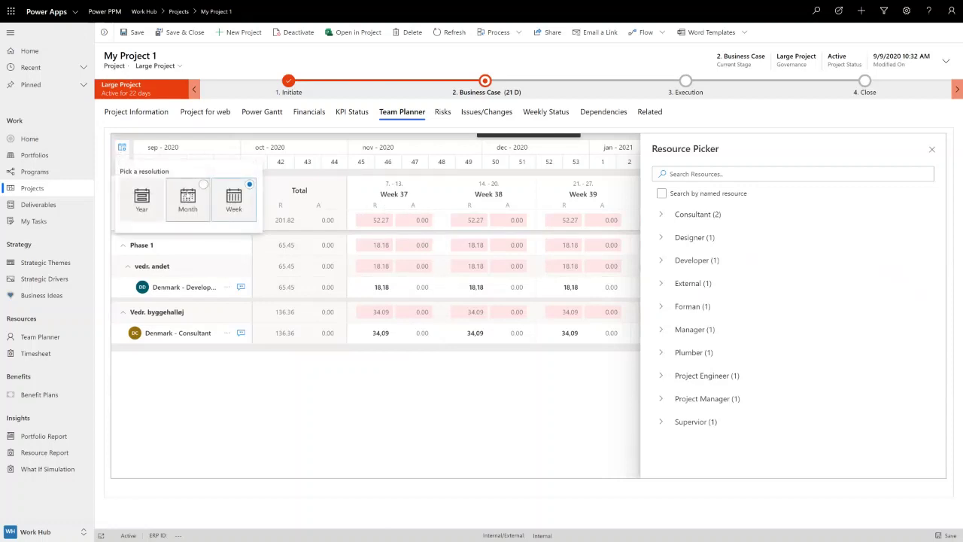
click(187, 197)
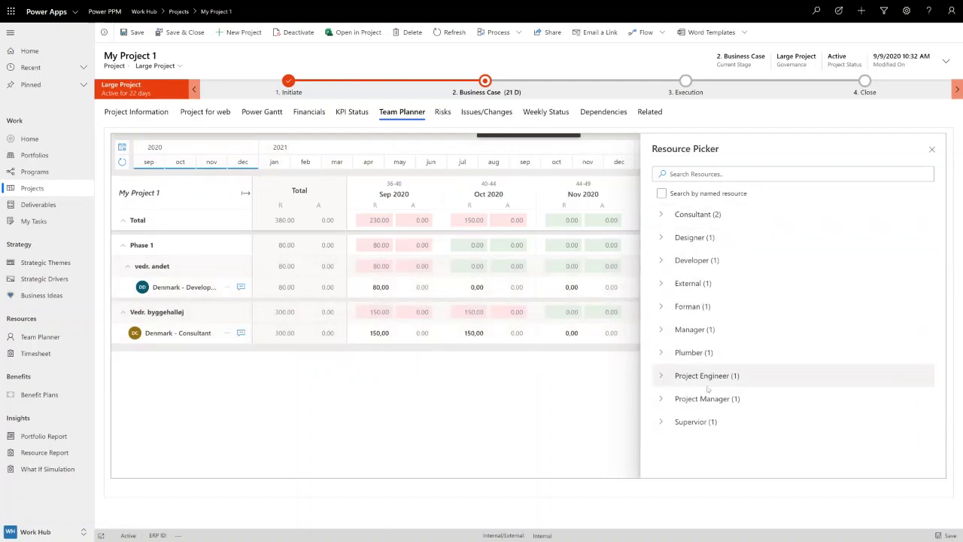
Add Denmark - Project Engineer to the My Project 1 team plan and close the Resource Picker
click(660, 376)
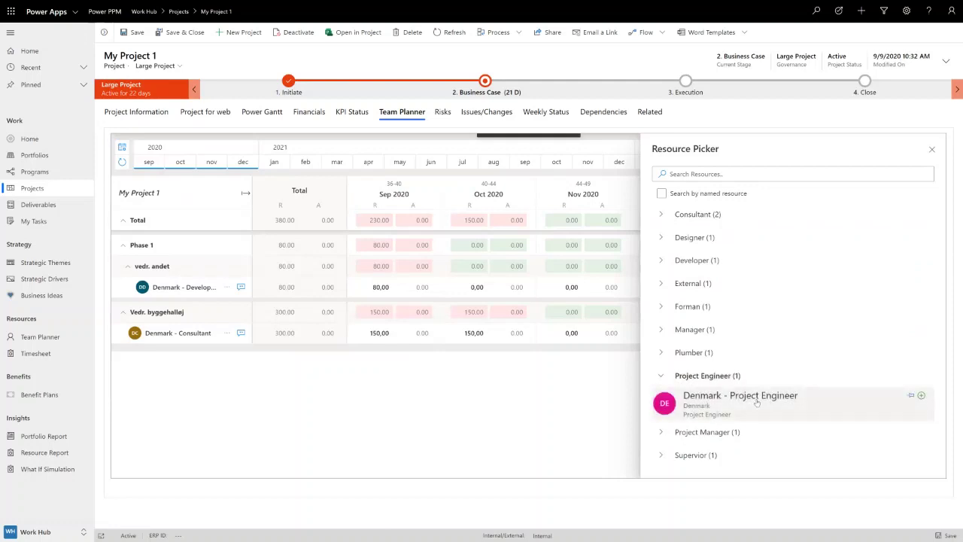
drag(755, 403, 188, 227)
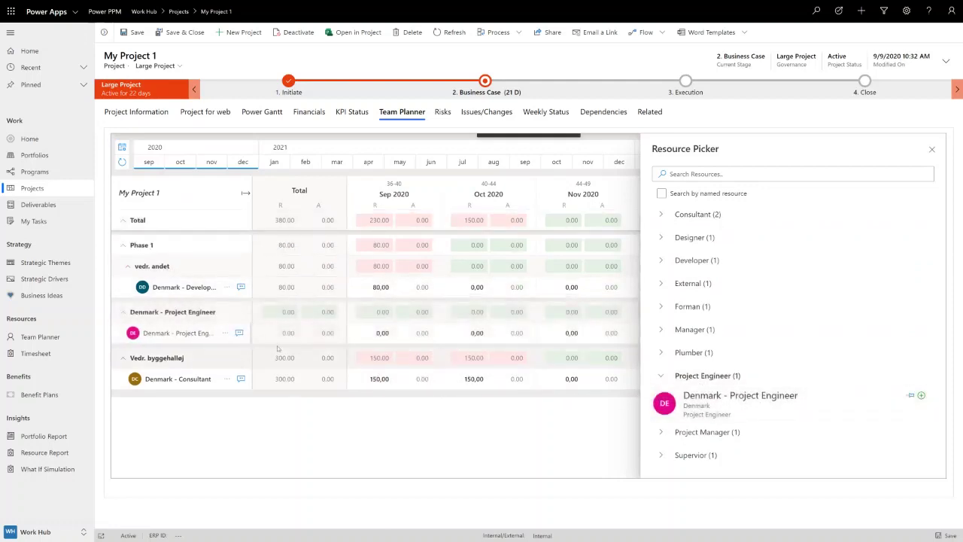
click(931, 149)
Enter requested hours of 40, 80, 60 and 40 for September through December 2020 on the Denmark - Project Engineer row
click(380, 333)
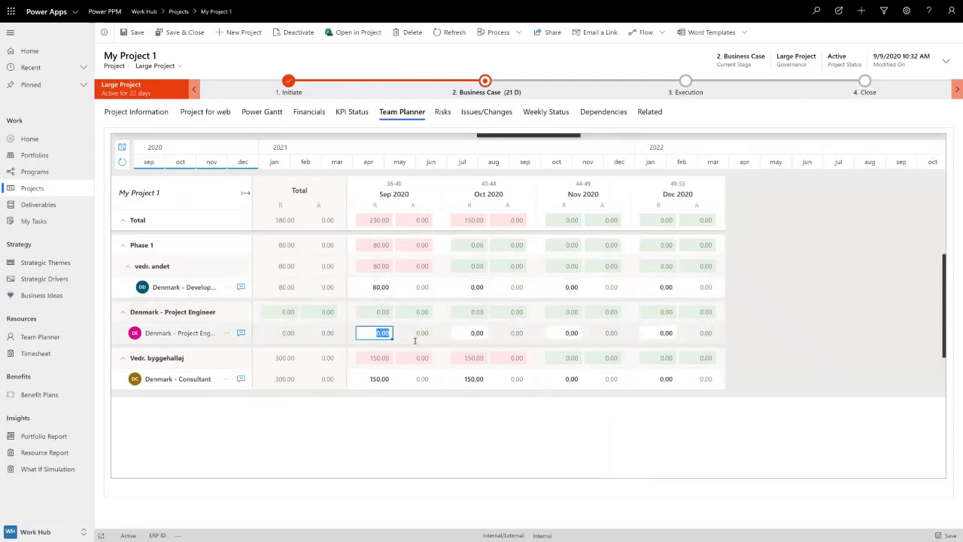
text(4)
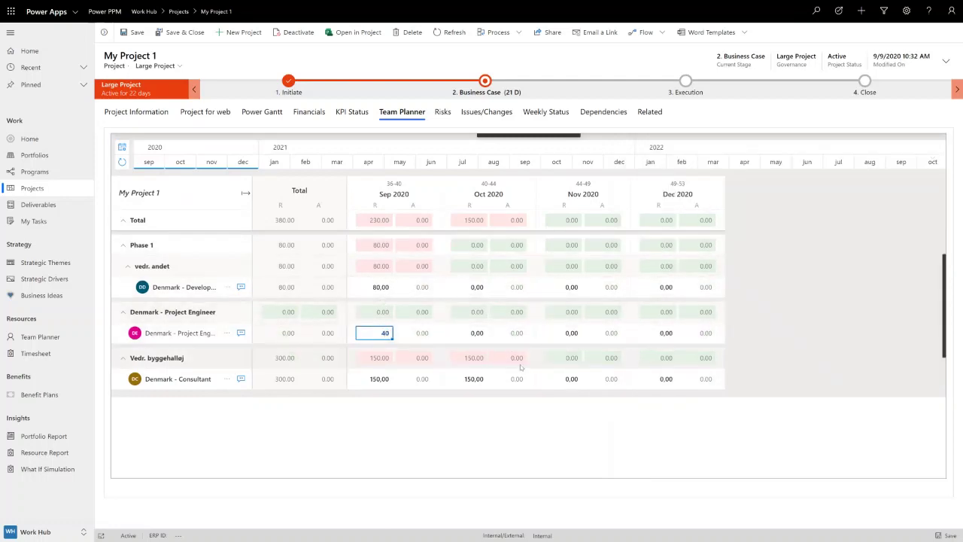
text(0)
key(Tab)
text(80)
key(Tab)
text(60)
key(Tab)
text(40)
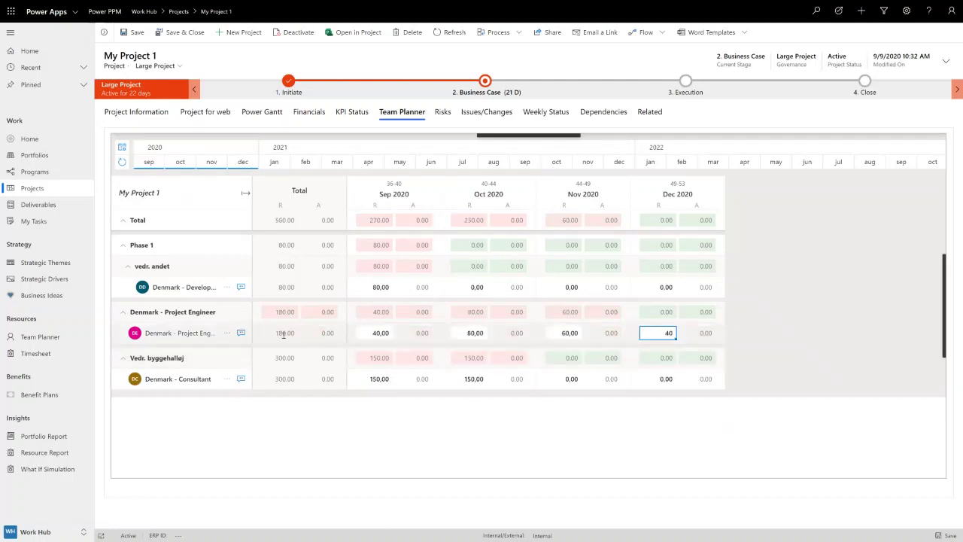
Add the comment "a little comments" to the Denmark - Project Engineer row and close the comment box
click(241, 333)
text(a little comments)
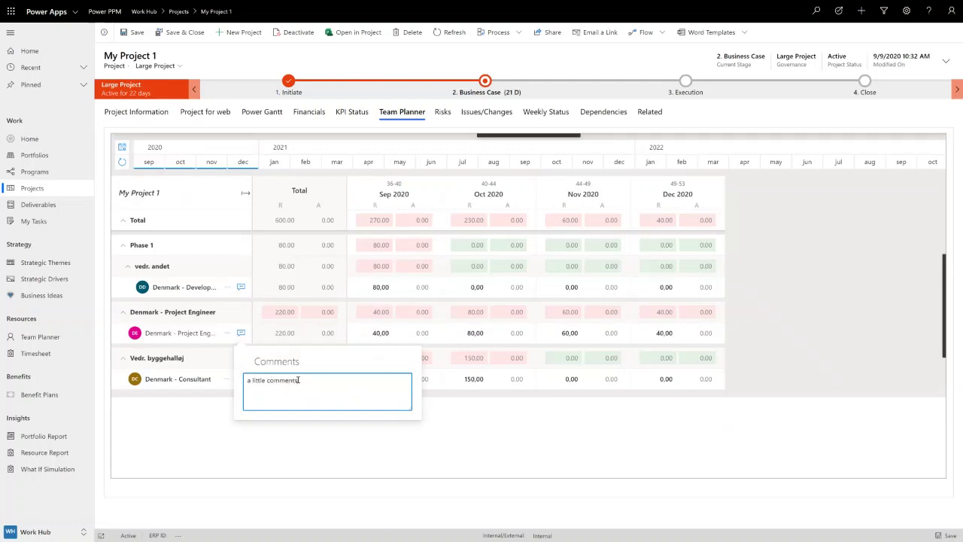
key(ctrl+s)
key(Escape)
click(475, 428)
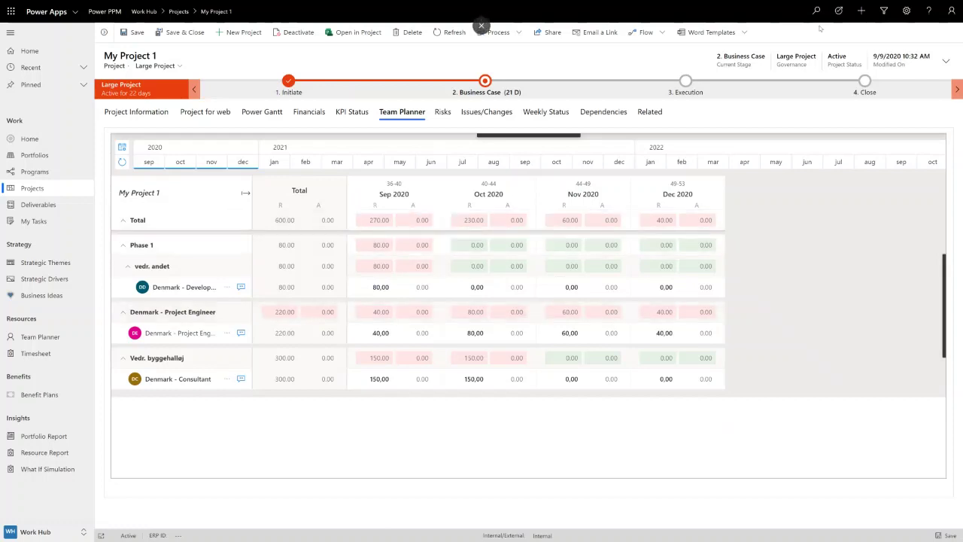
Switch to the My Project 1 General channel in Microsoft Teams and view its schedule as a board and as a timeline
click(482, 27)
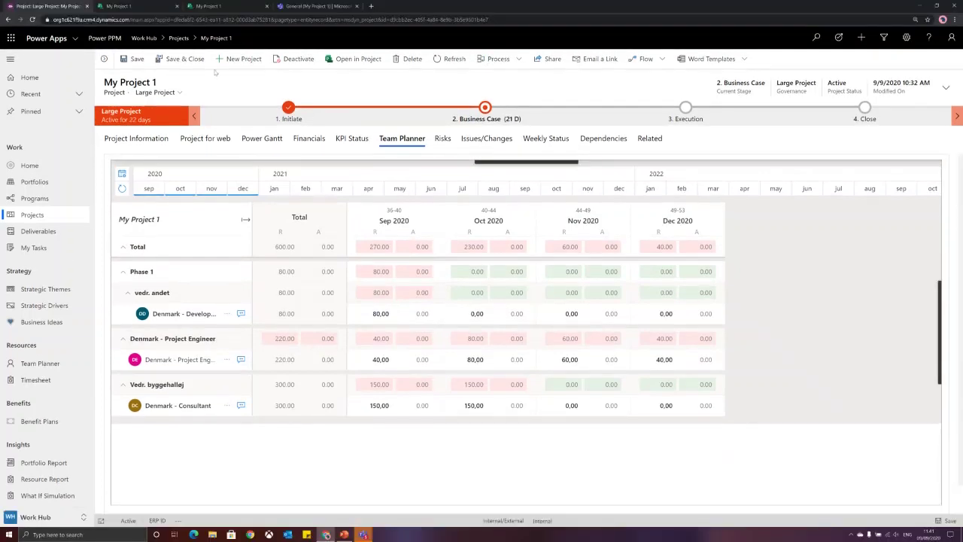
click(297, 7)
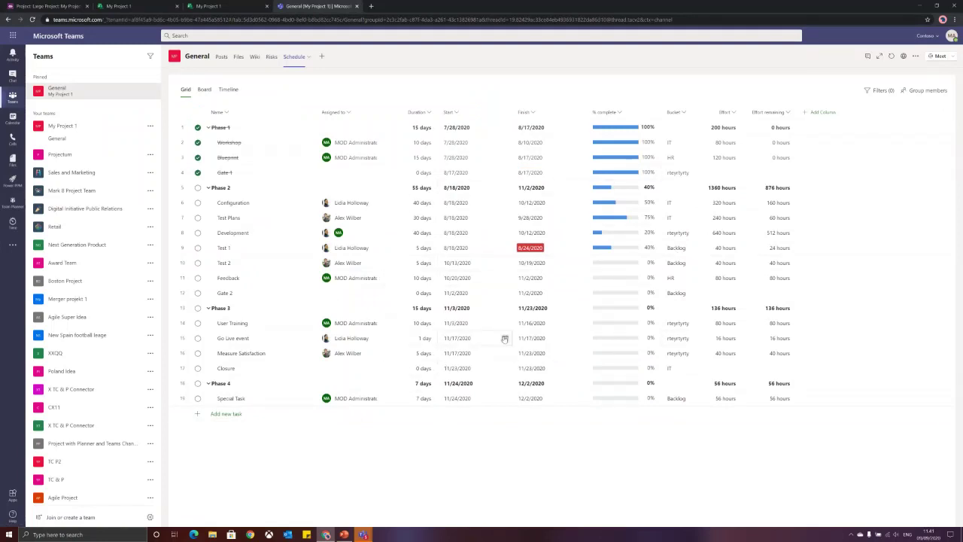
click(204, 89)
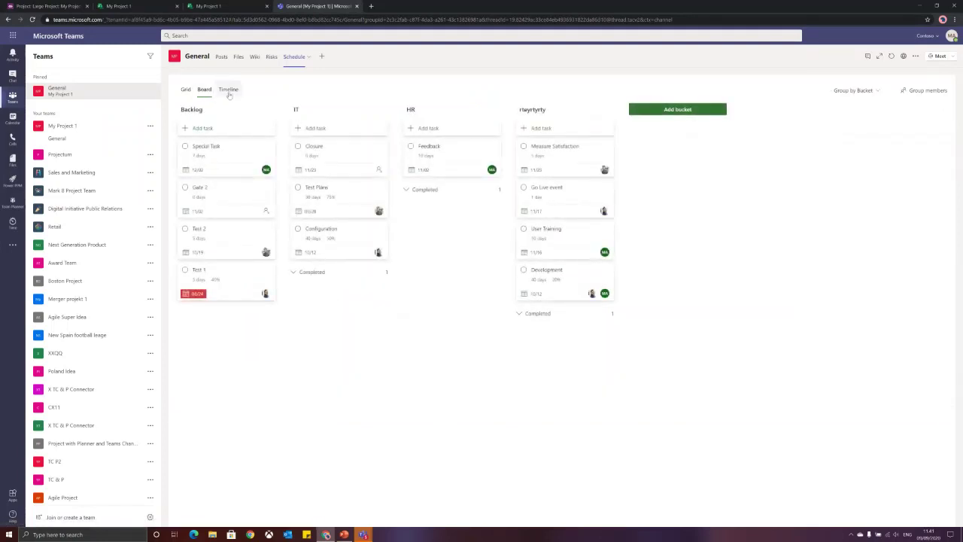
click(229, 89)
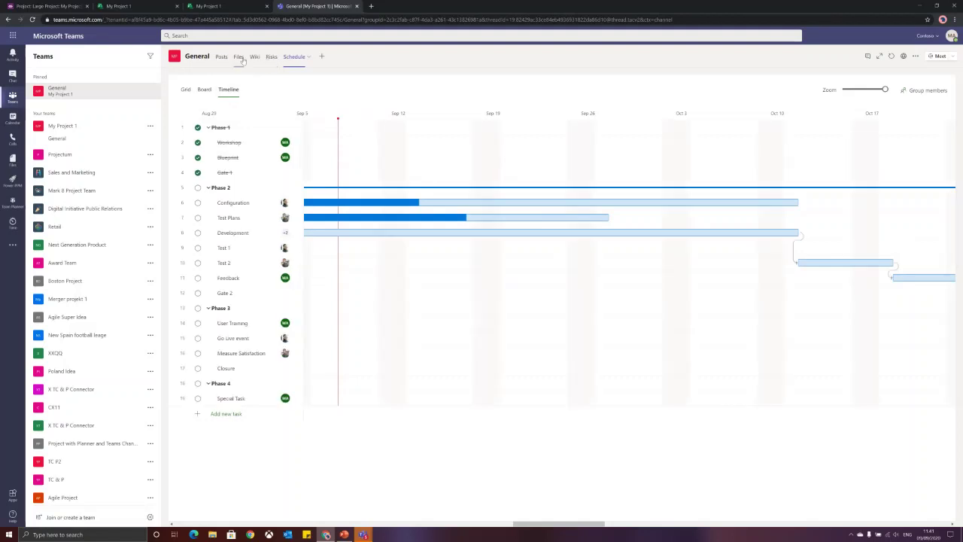
Look at the channel's files, then open My Project 1's risks there in expanded view and start a new risk
click(243, 58)
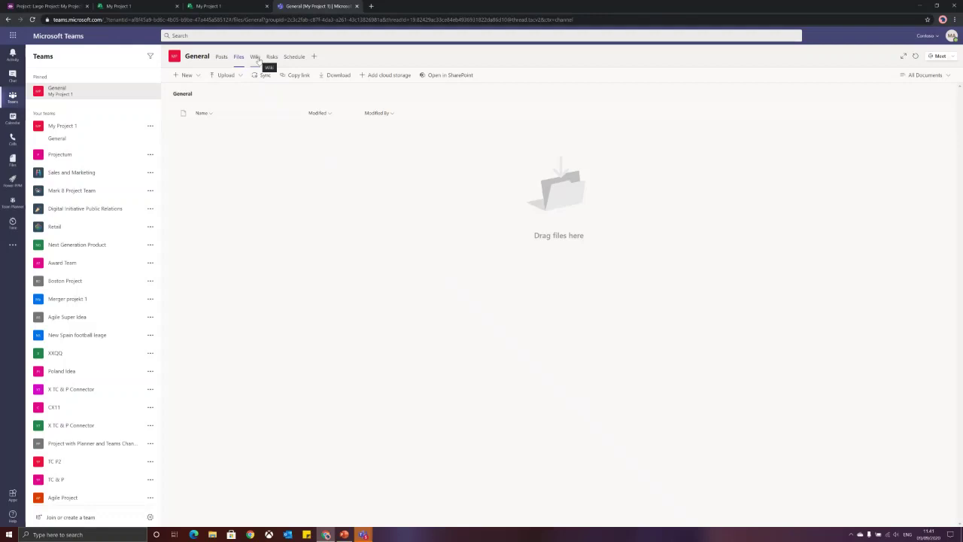
click(293, 58)
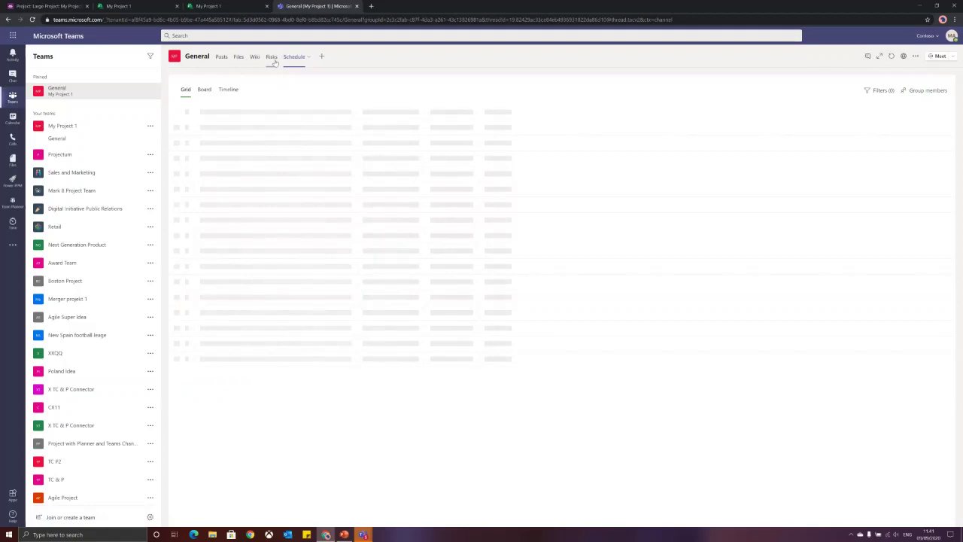
click(272, 56)
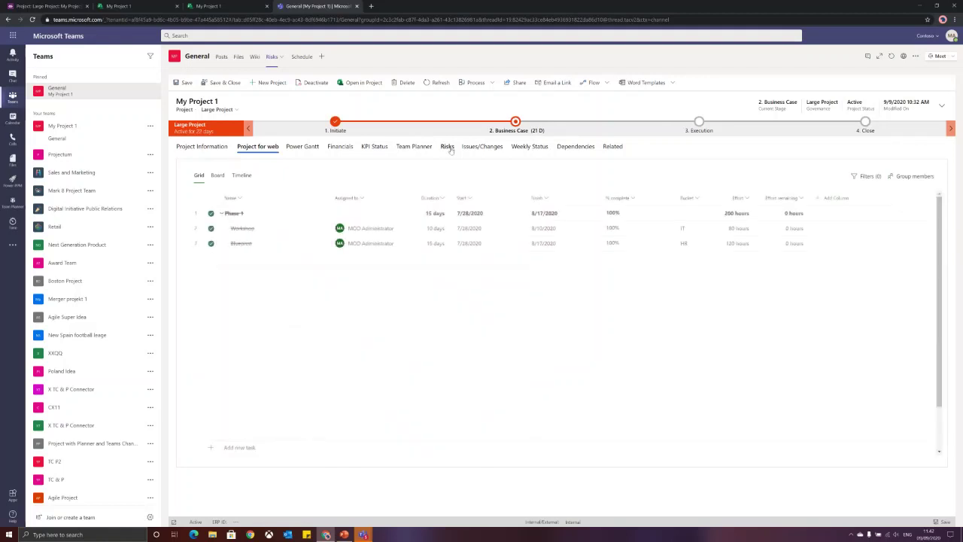
click(447, 148)
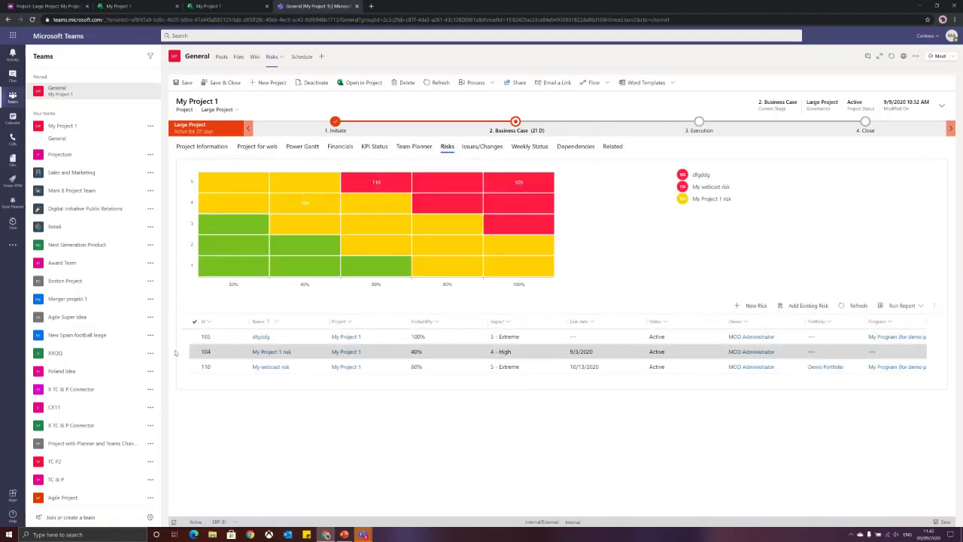
click(879, 56)
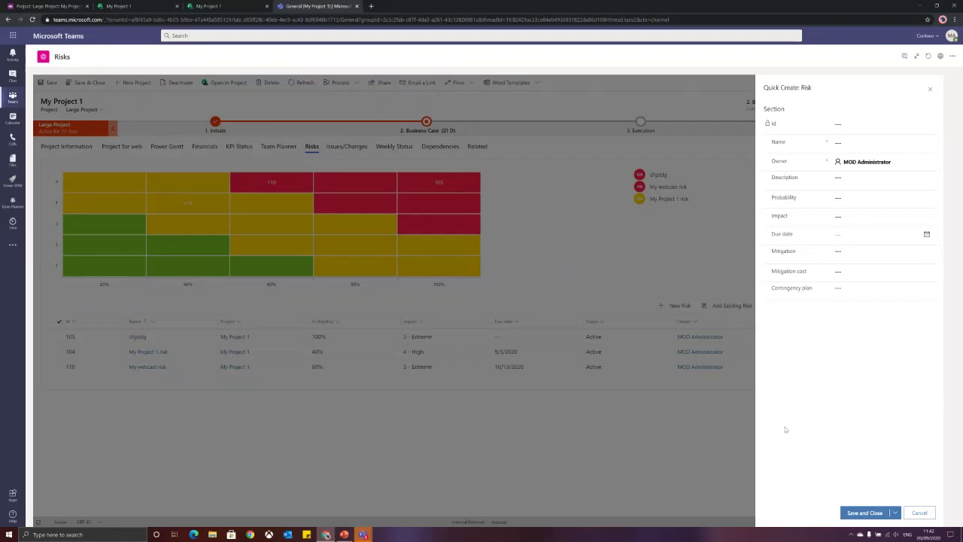
Cancel the new risk, switch back to Power PPM and open My Project 1 from the active projects list
click(920, 512)
click(69, 6)
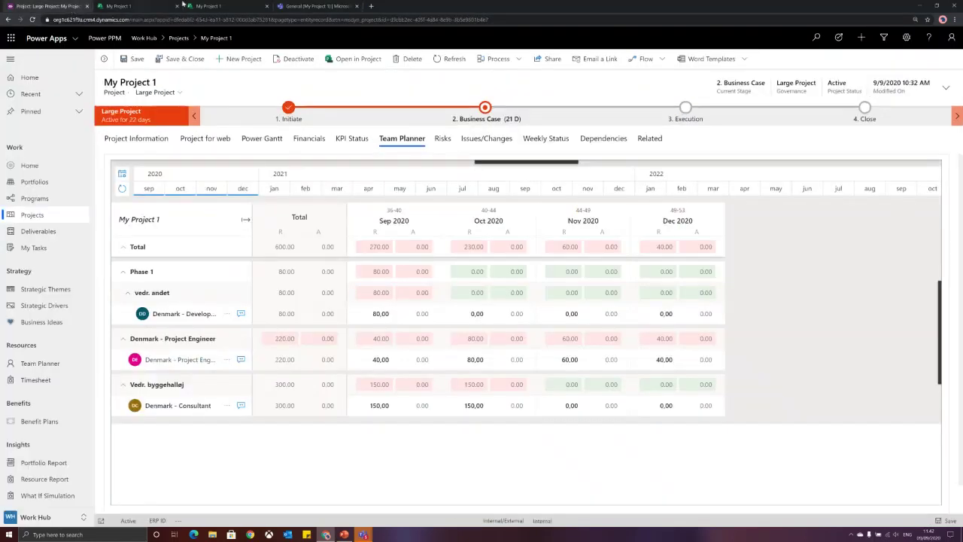
click(30, 215)
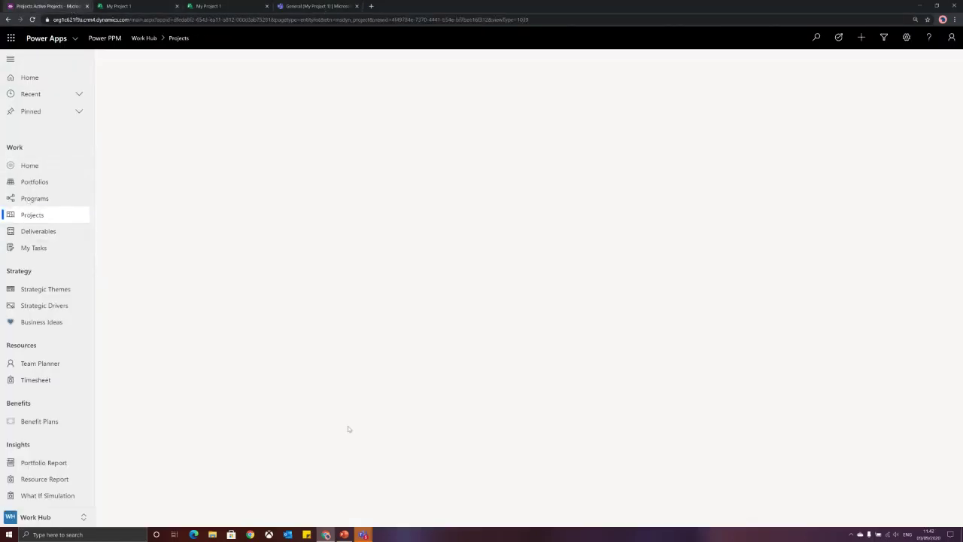
mouse_move(460, 4)
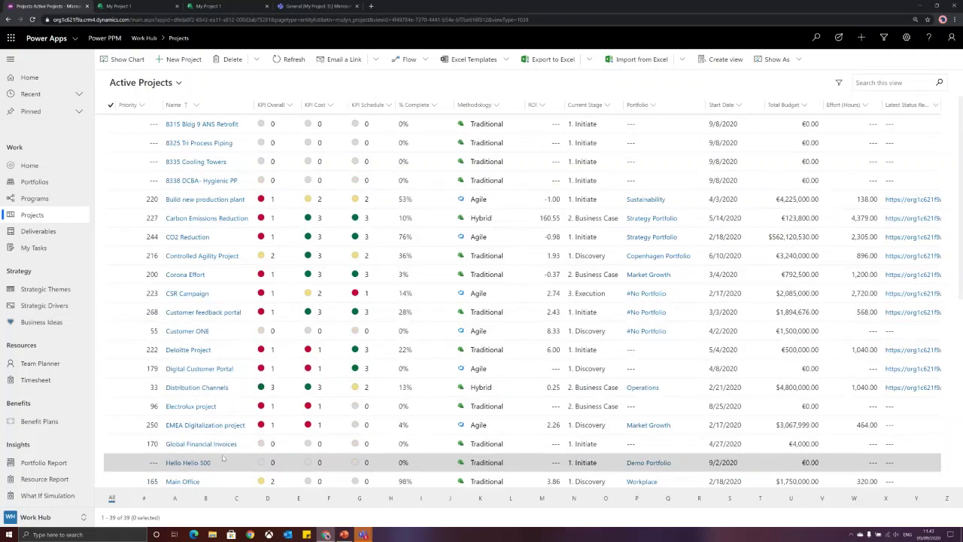
scroll(223, 451, down, 5)
click(196, 311)
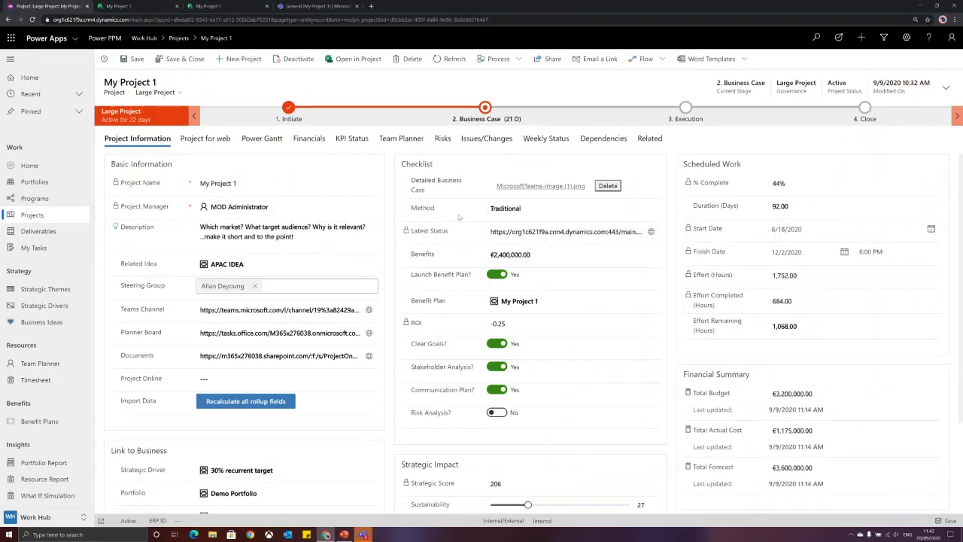
Set My Project 1's method to Agile and open its linked epic in Azure DevOps
drag(412, 209, 436, 210)
click(455, 217)
click(500, 209)
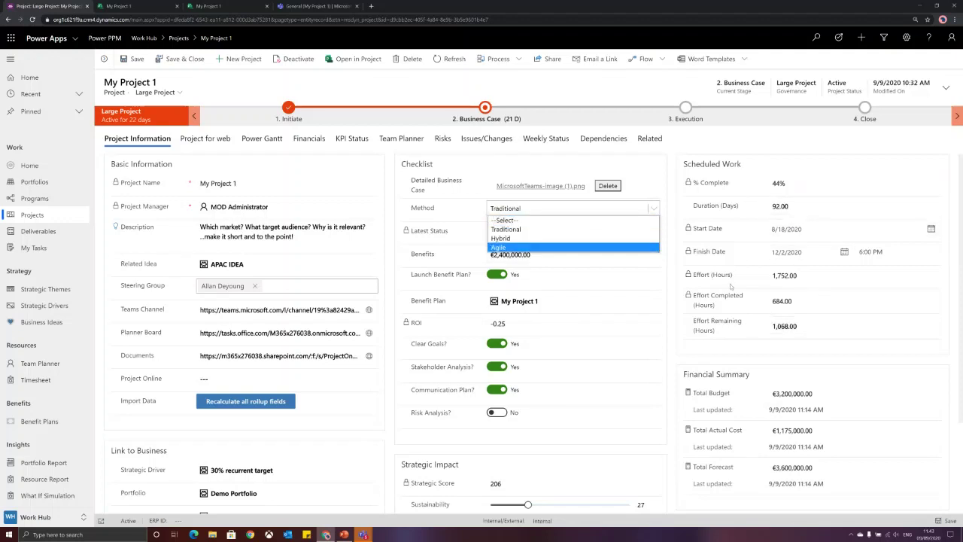
click(520, 249)
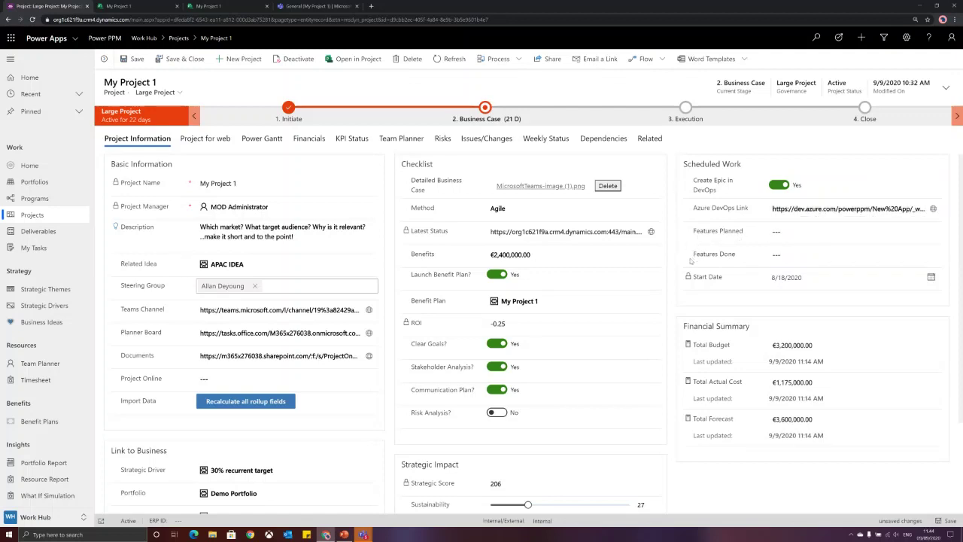
click(933, 213)
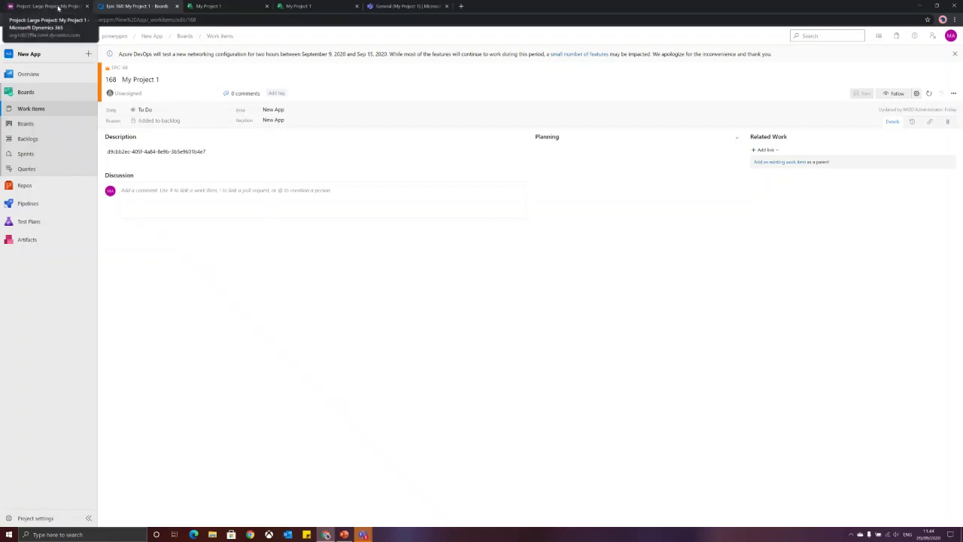
Switch from Azure DevOps to the Power Apps maker site, launch its Power PPM app and list the active projects
click(58, 8)
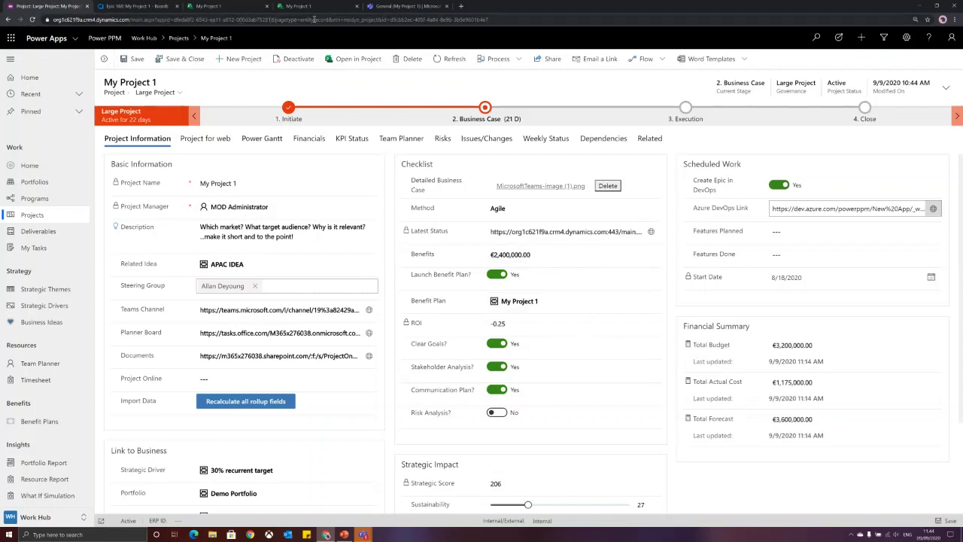
click(121, 20)
text(make)
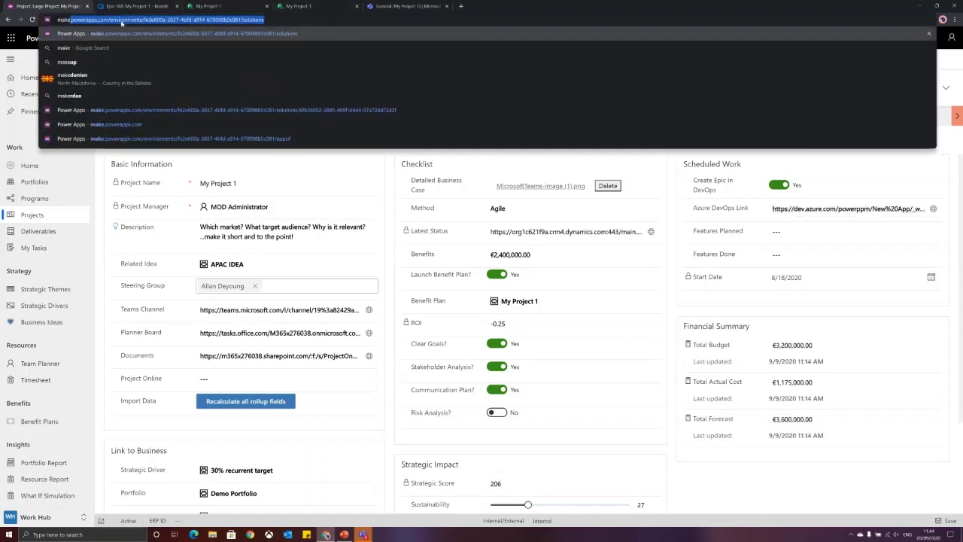
key(Return)
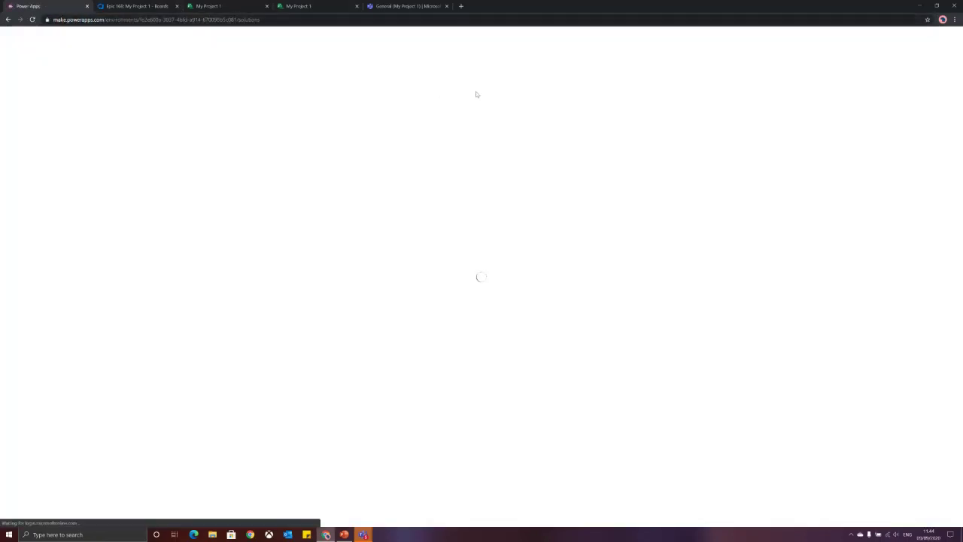
click(47, 100)
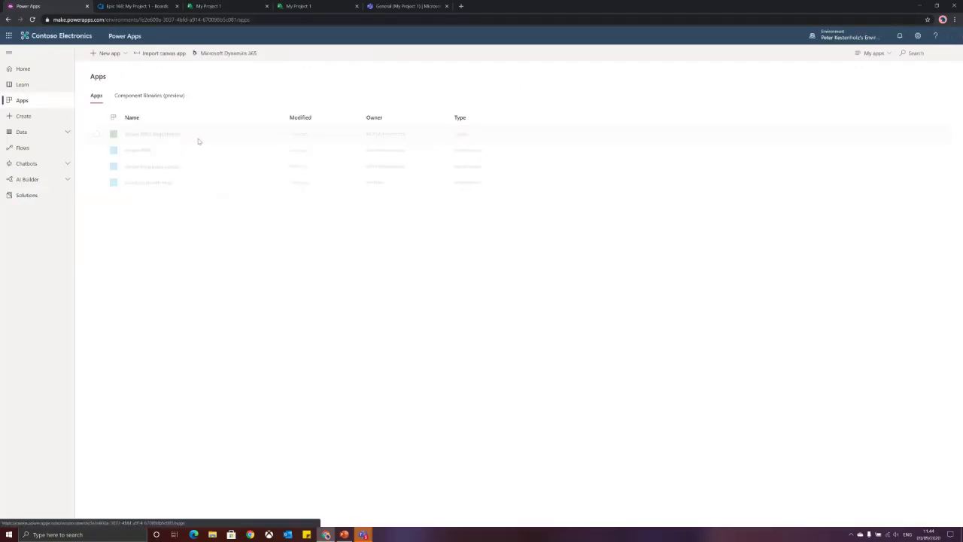
click(840, 36)
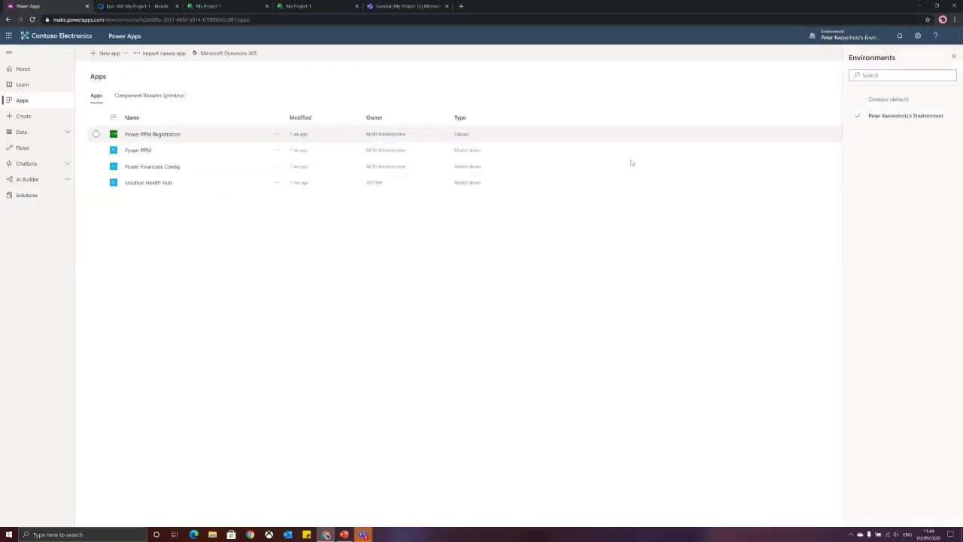
click(138, 150)
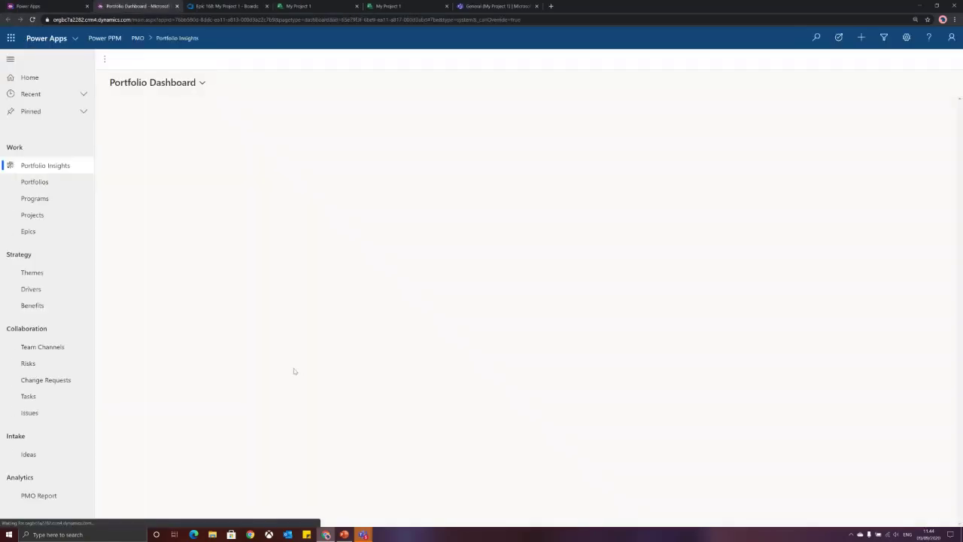
click(41, 215)
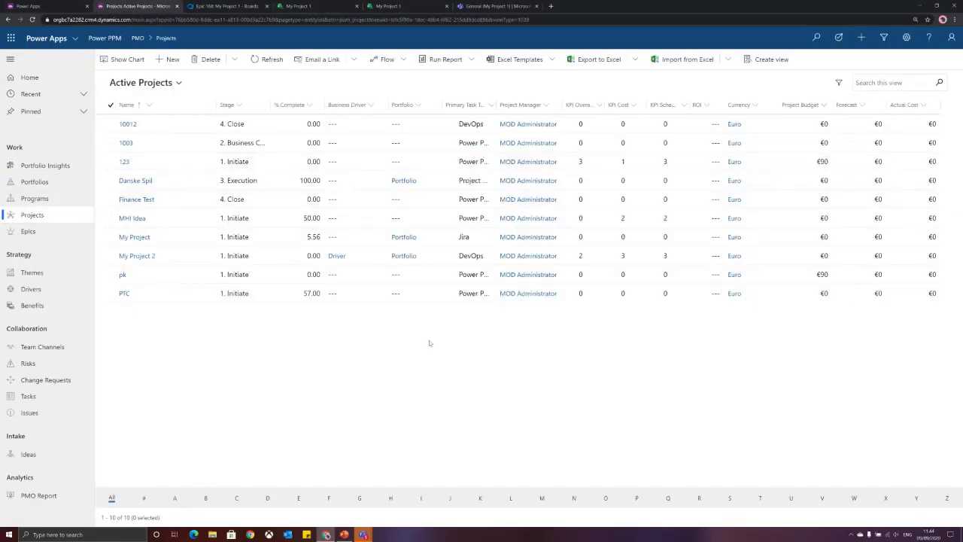
Create a new epic named "Webcast 123" and save it, leaving the epic type unset
click(30, 231)
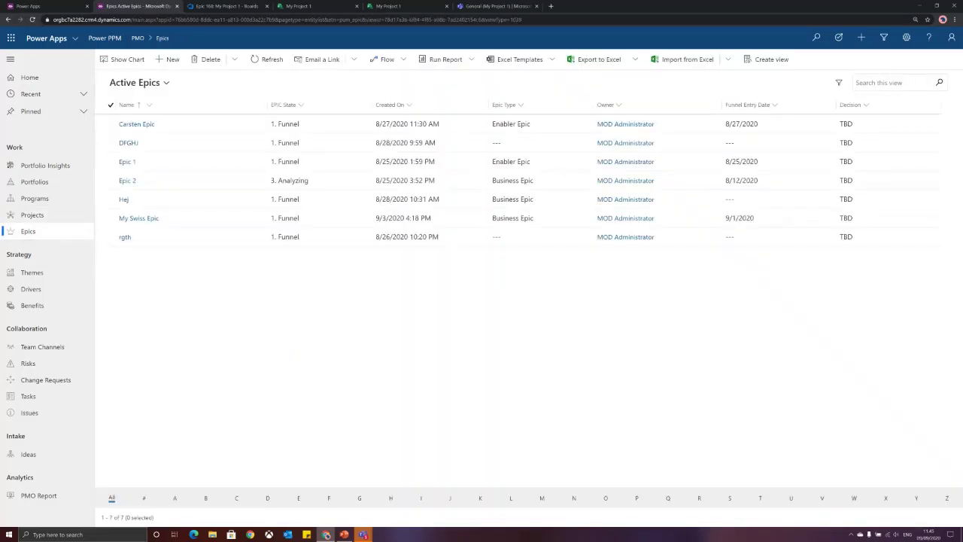
click(178, 60)
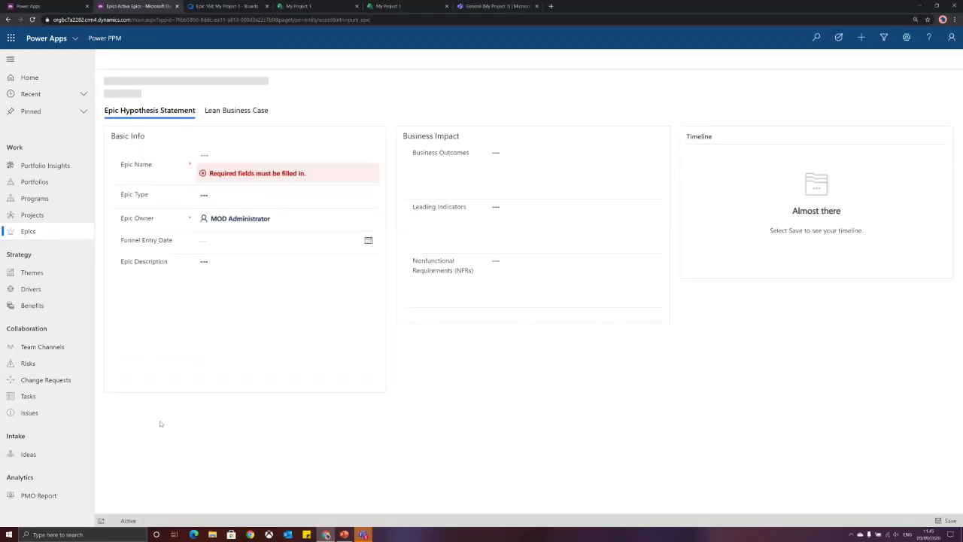
click(209, 213)
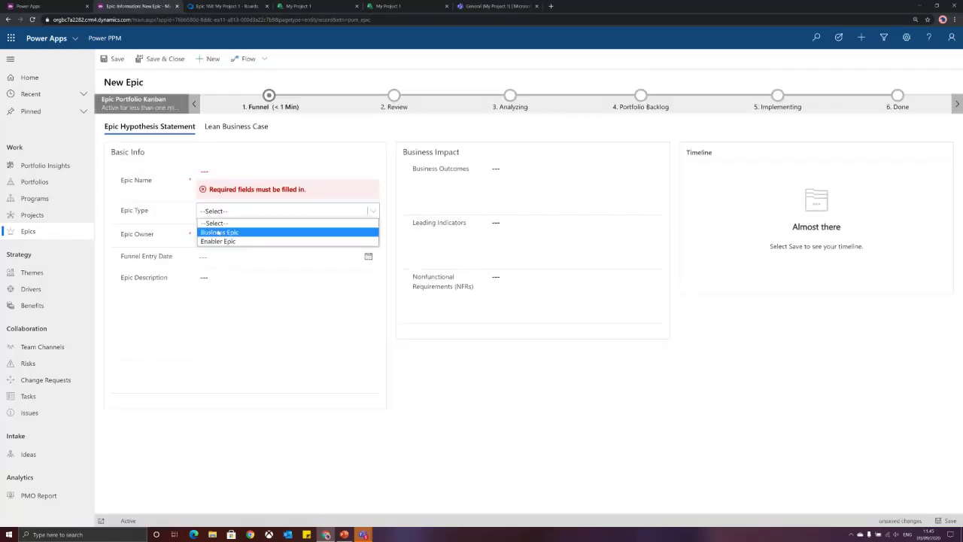
click(515, 405)
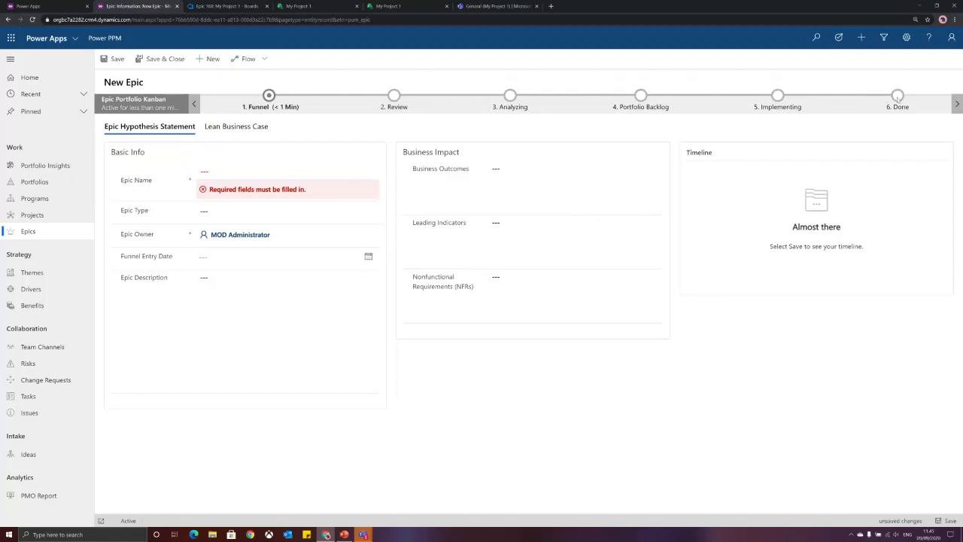
click(220, 177)
text(Webcast 123)
key(ctrl+s)
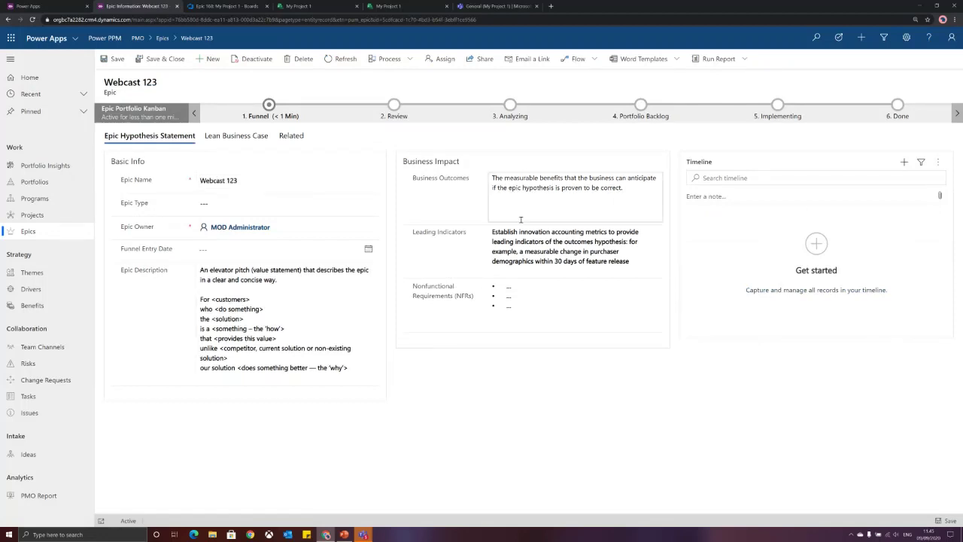
Examine the lean business case of the Webcast 123 epic
click(239, 136)
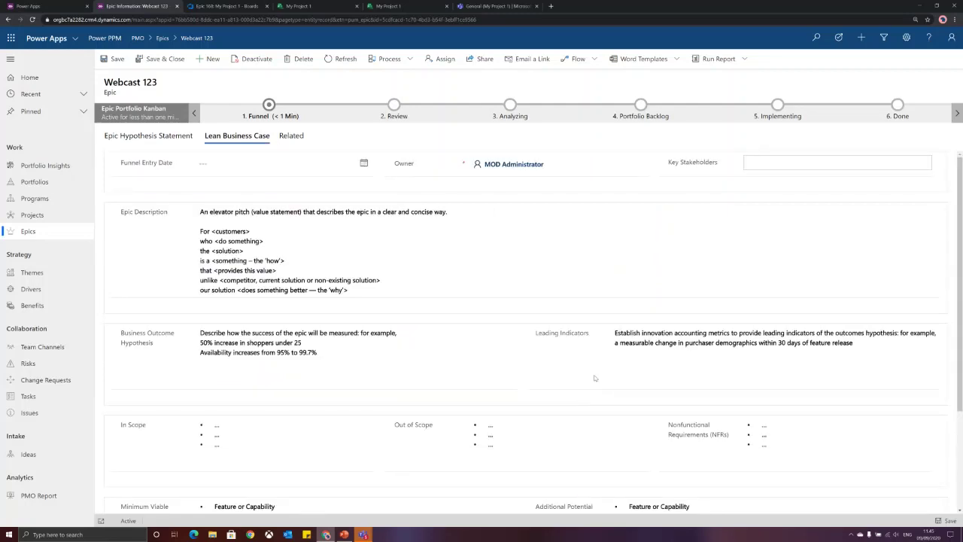
scroll(595, 378, down, 2)
scroll(460, 400, up, 2)
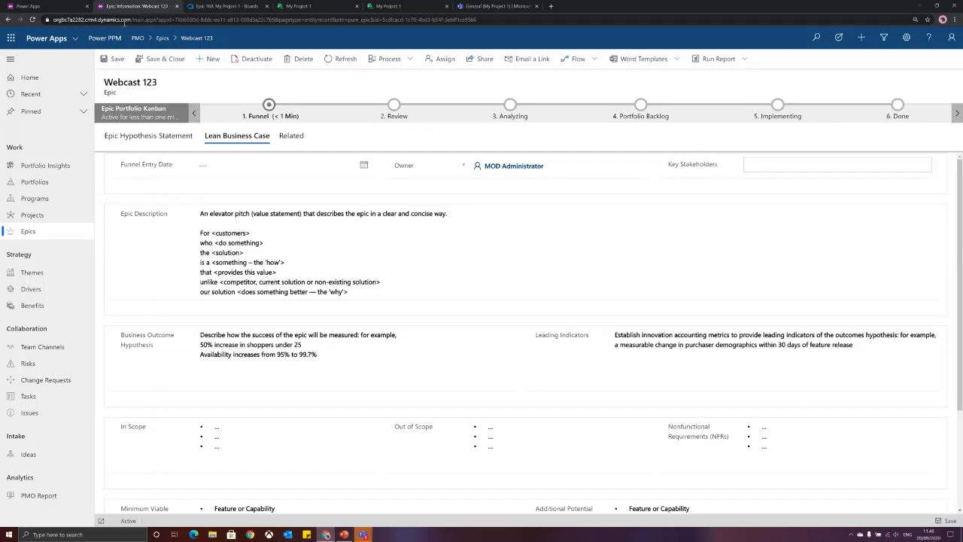
Switch to the Power Apps maker site, review the examples and best practices for AI Builder's Prediction model, and cancel its creation
click(68, 12)
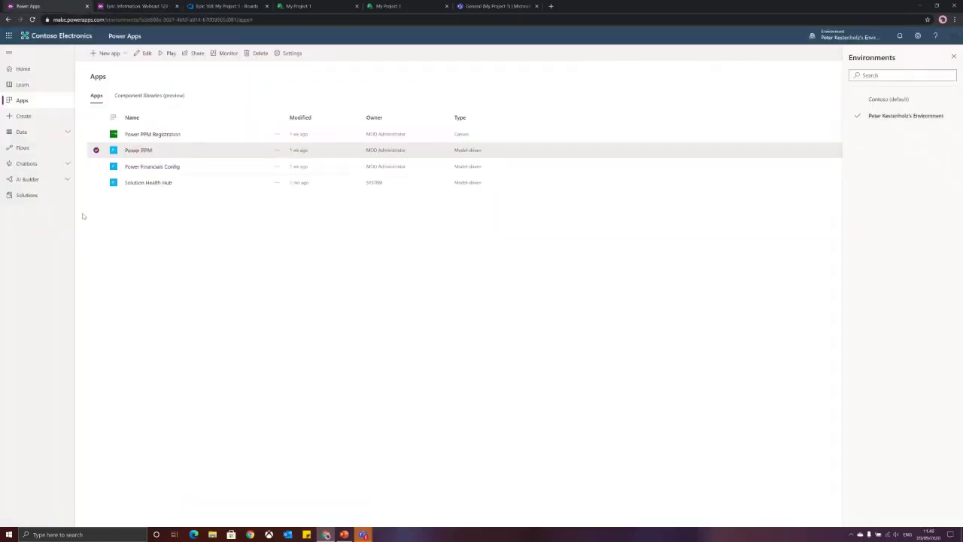
click(30, 179)
click(23, 195)
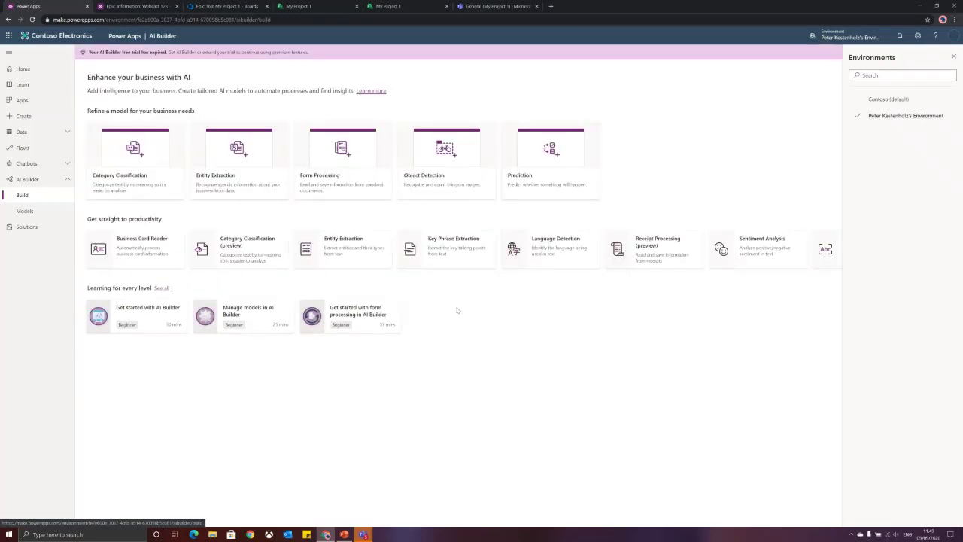
click(539, 162)
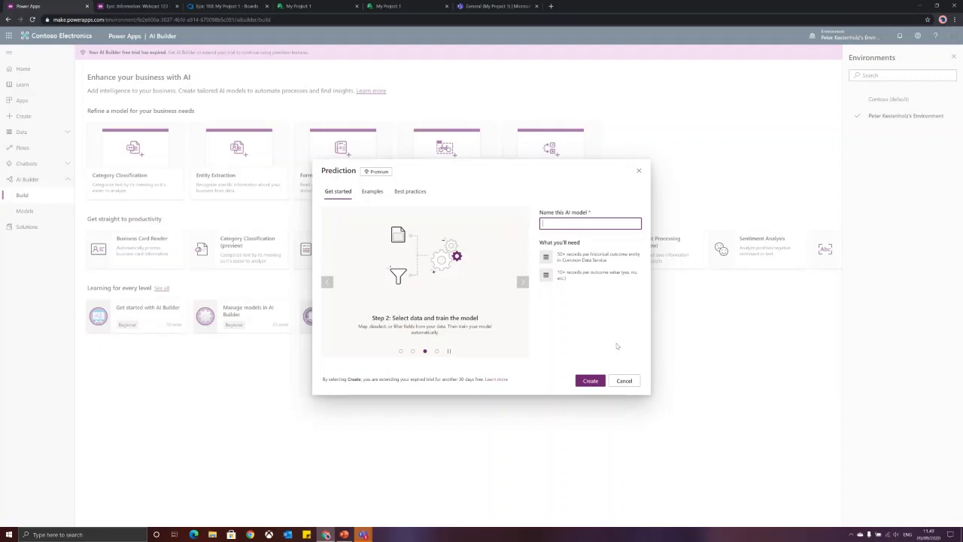
click(372, 193)
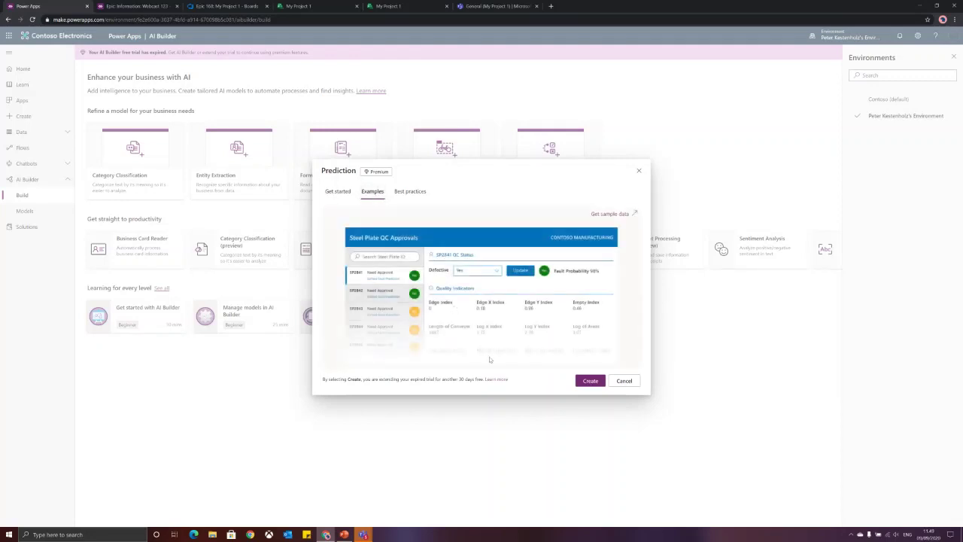
click(395, 193)
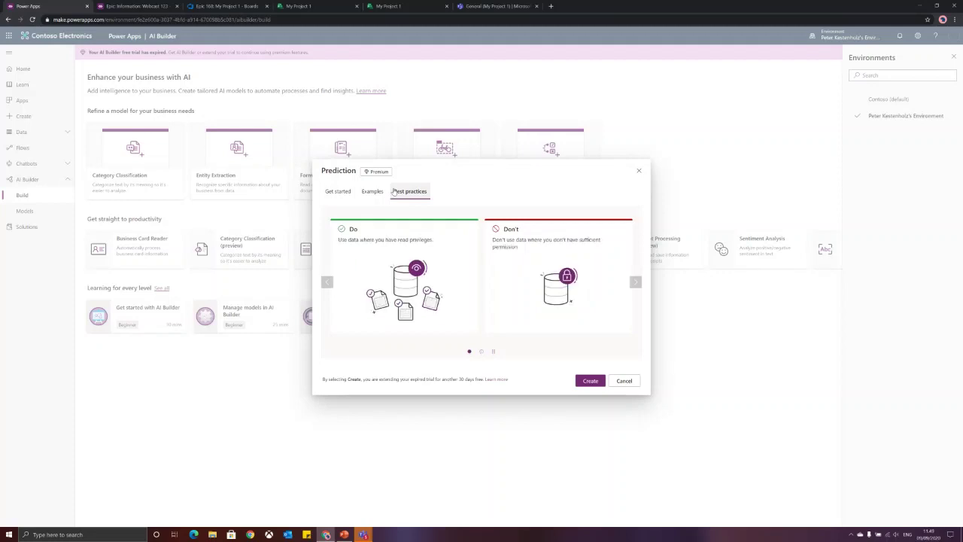
click(623, 381)
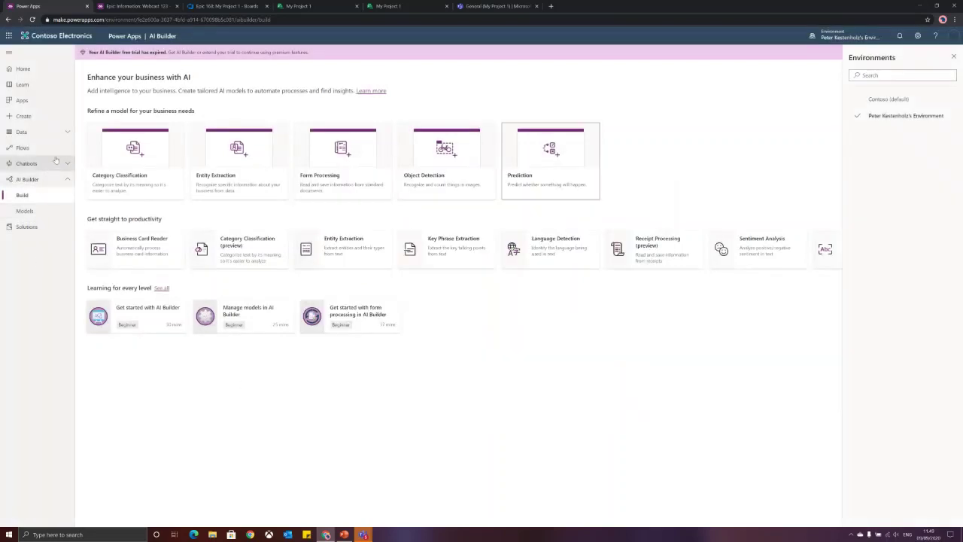
View the environment's dataflows and close the list of environments
click(68, 133)
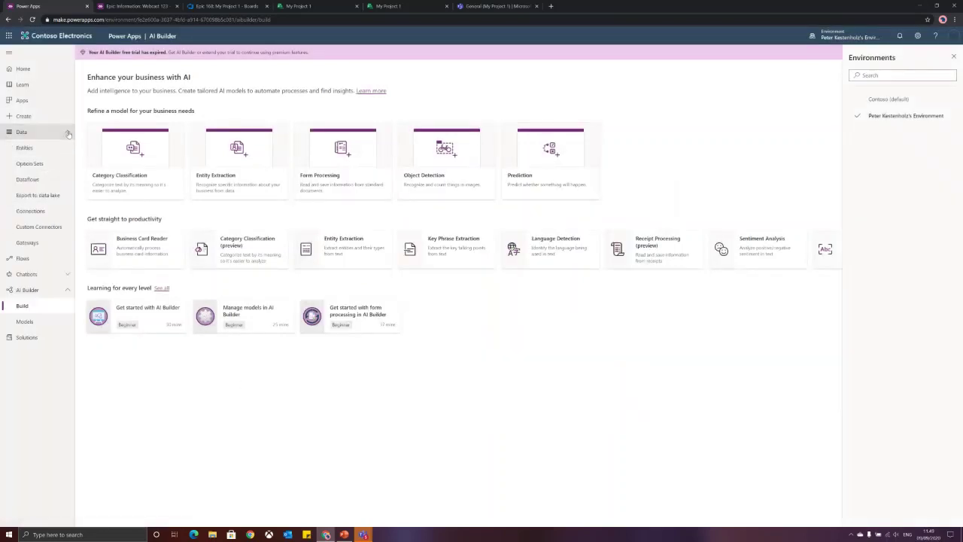
click(28, 179)
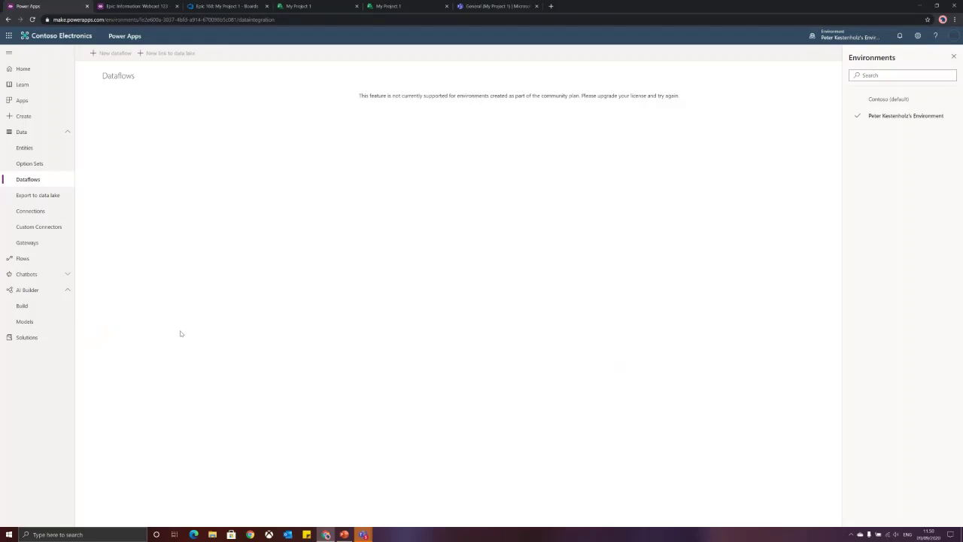
click(955, 58)
Switch the Power Apps maker site to the Contoso (default) environment, launch its Power PPM app and list the active projects
click(142, 8)
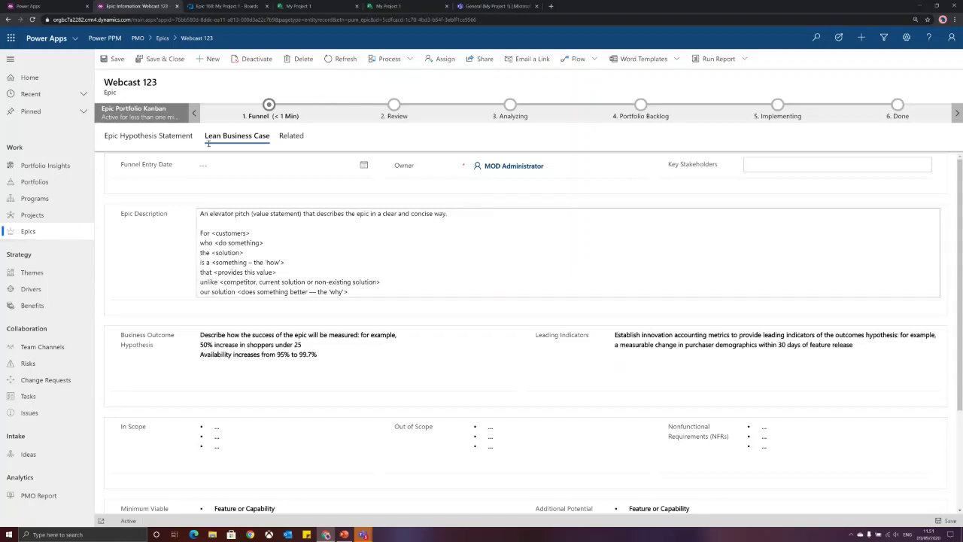
click(214, 6)
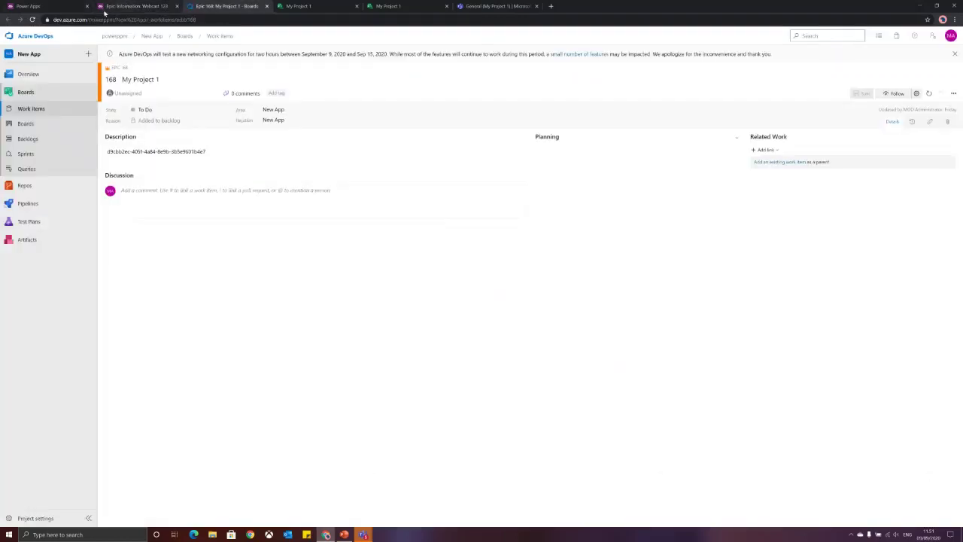
click(52, 6)
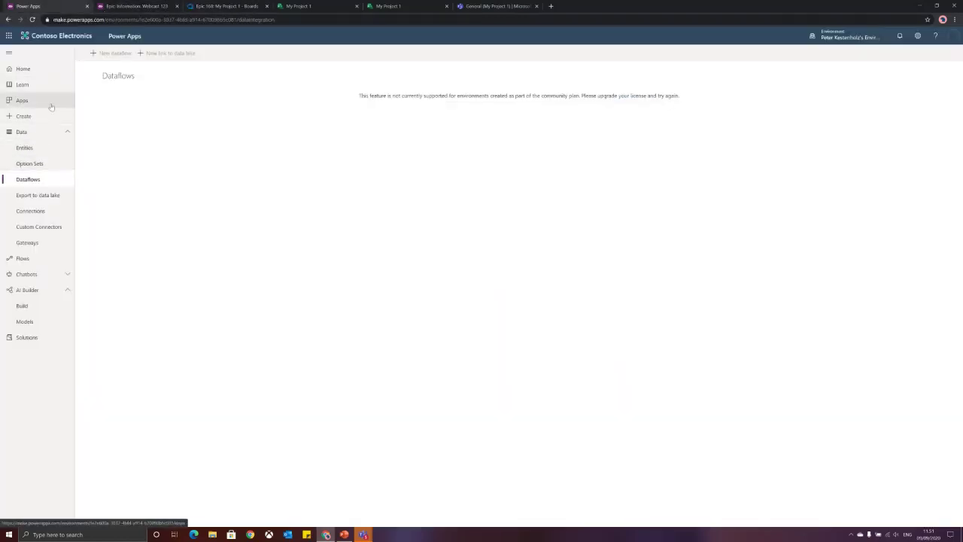
click(837, 37)
click(873, 104)
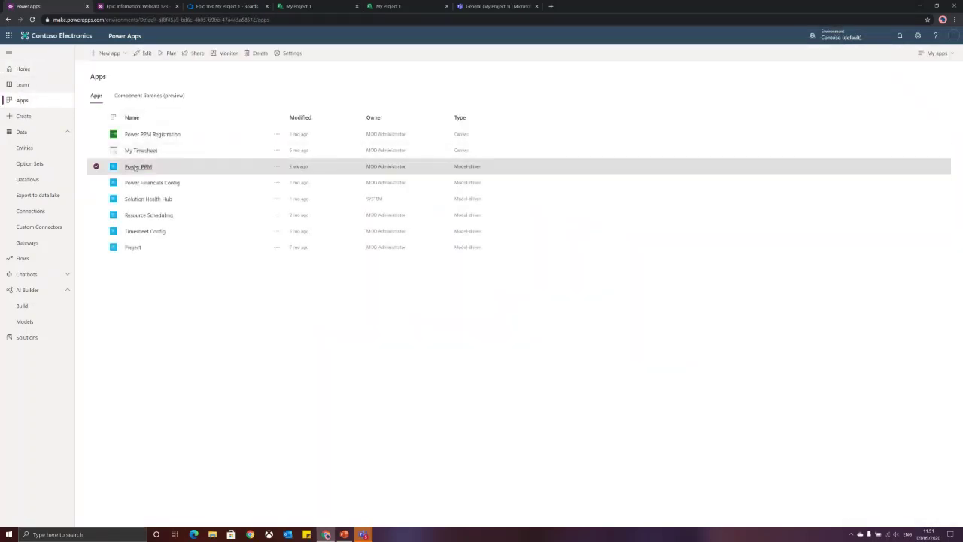
click(139, 167)
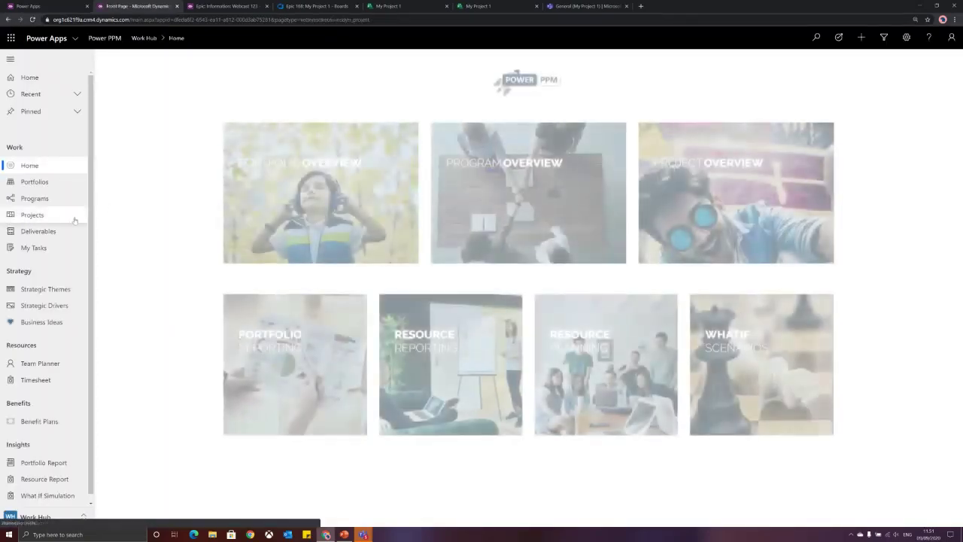
click(76, 215)
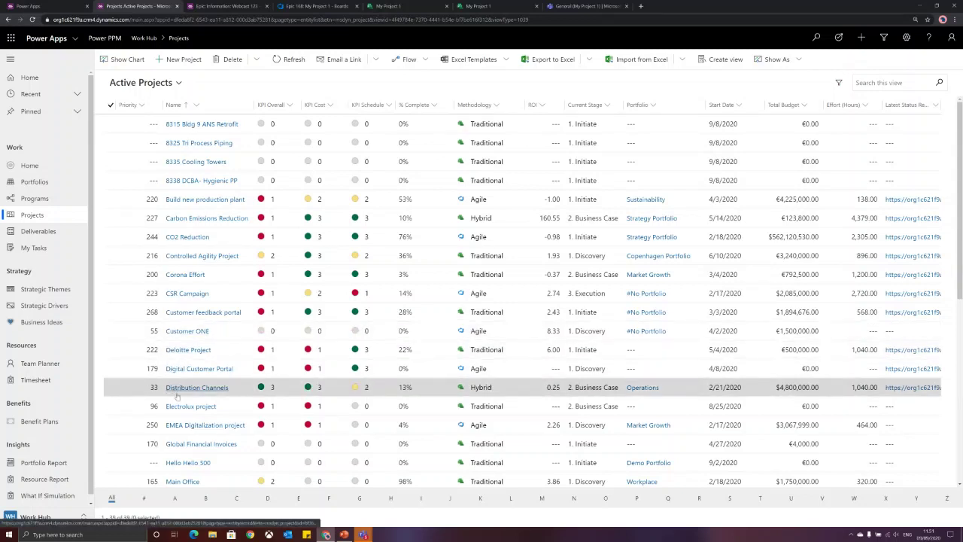
Open My Project 1 from the active projects and switch its form to Small Project
scroll(199, 406, down, 3)
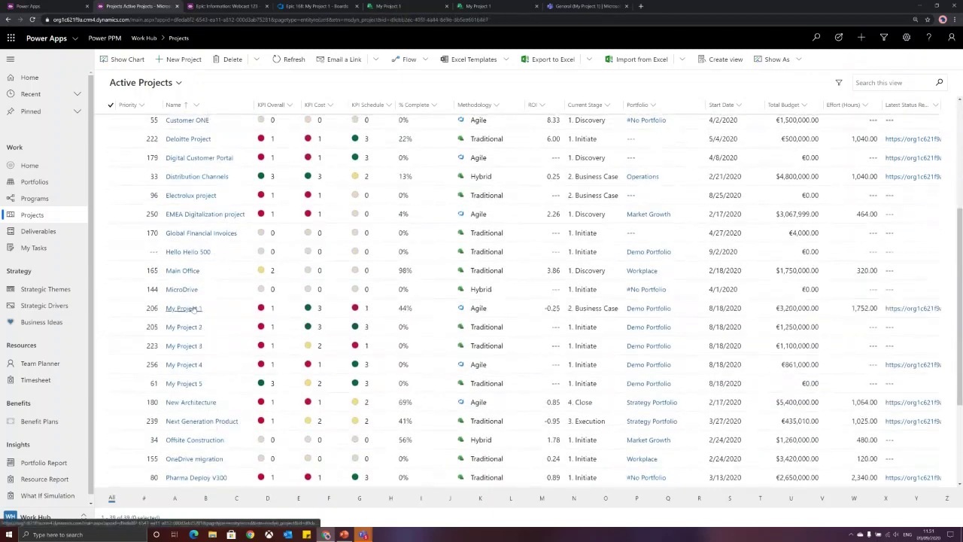
click(185, 308)
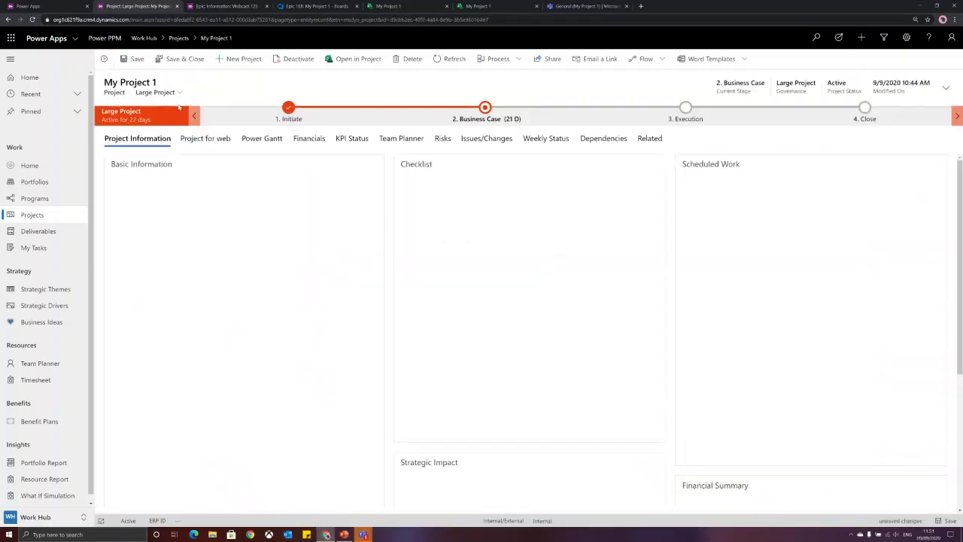
click(155, 91)
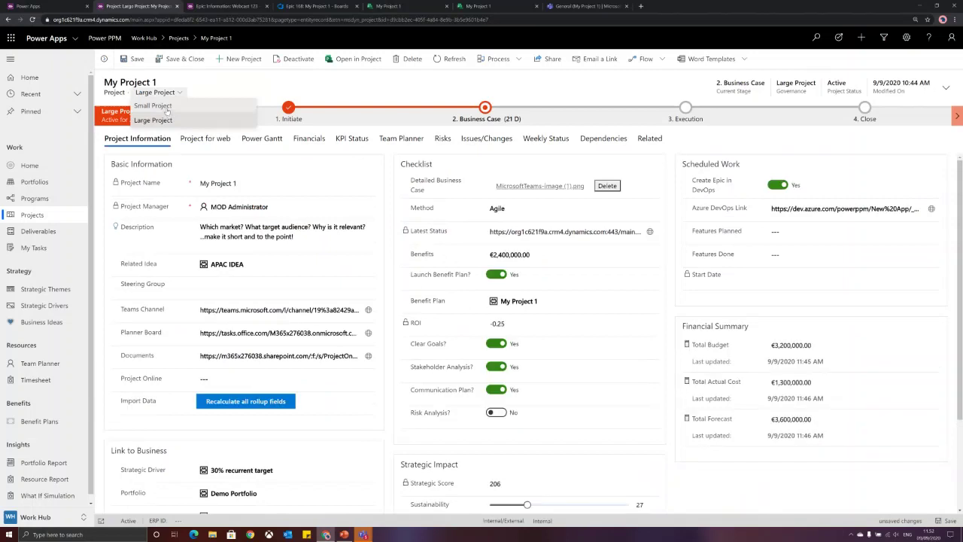
click(153, 106)
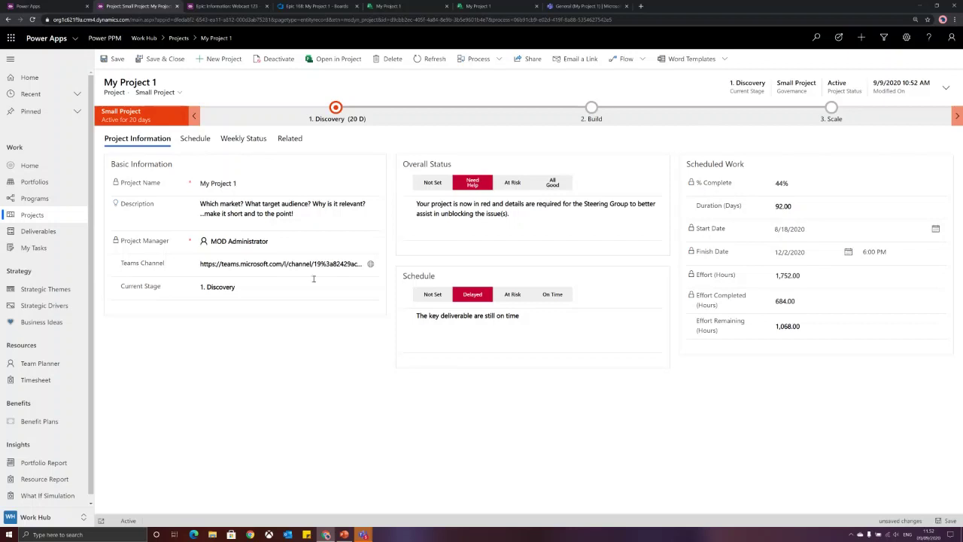
Leave the project for the active portfolios, dismissing any error, reduce the page zoom, and return to the active projects
click(46, 183)
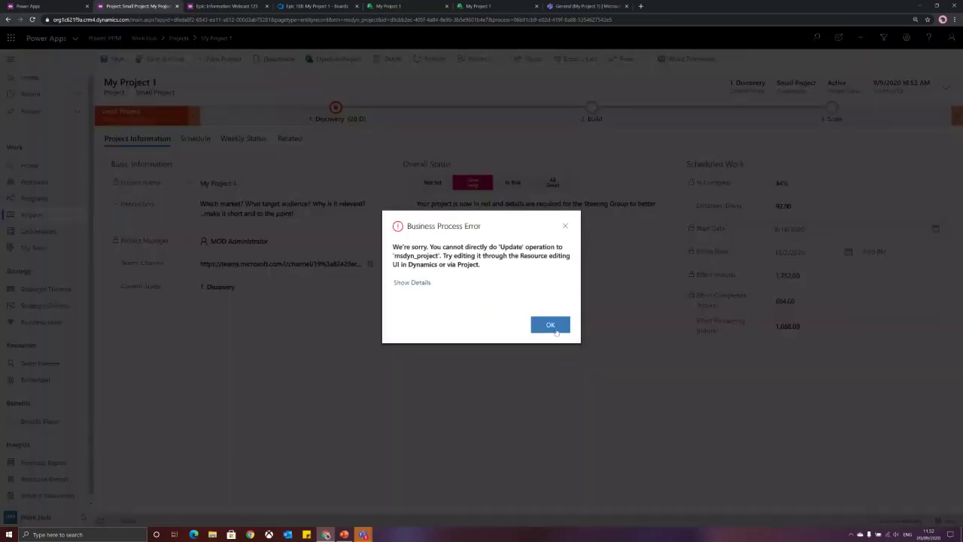
click(552, 325)
click(539, 327)
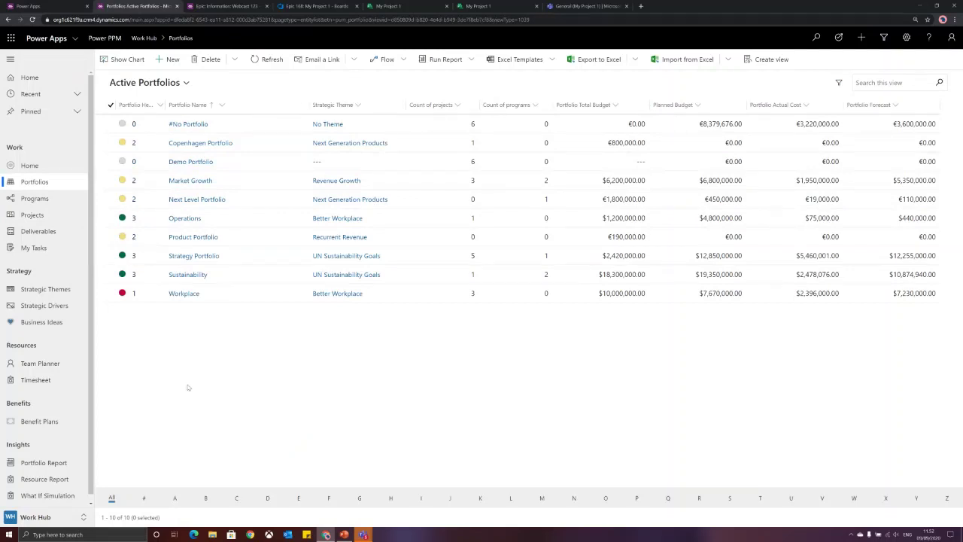
key(ctrl+minus)
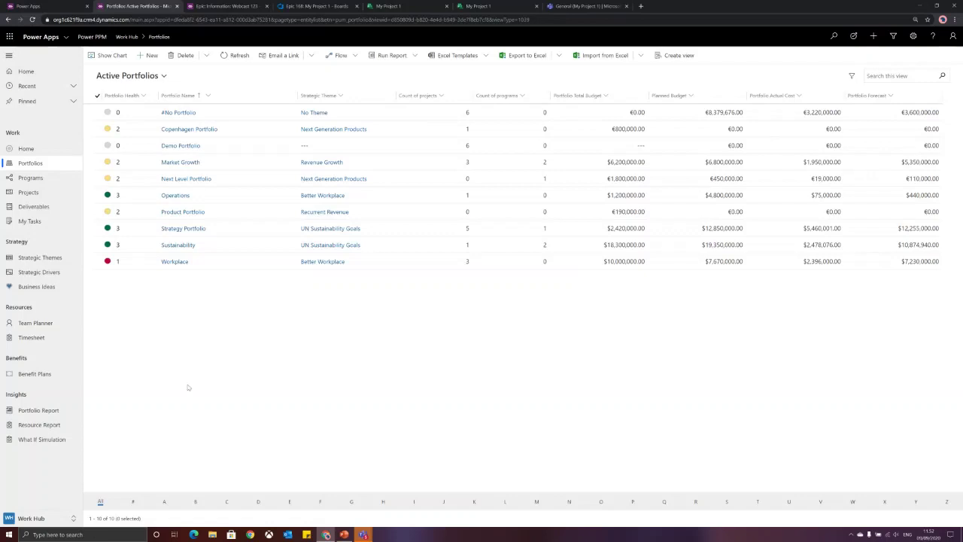
click(29, 192)
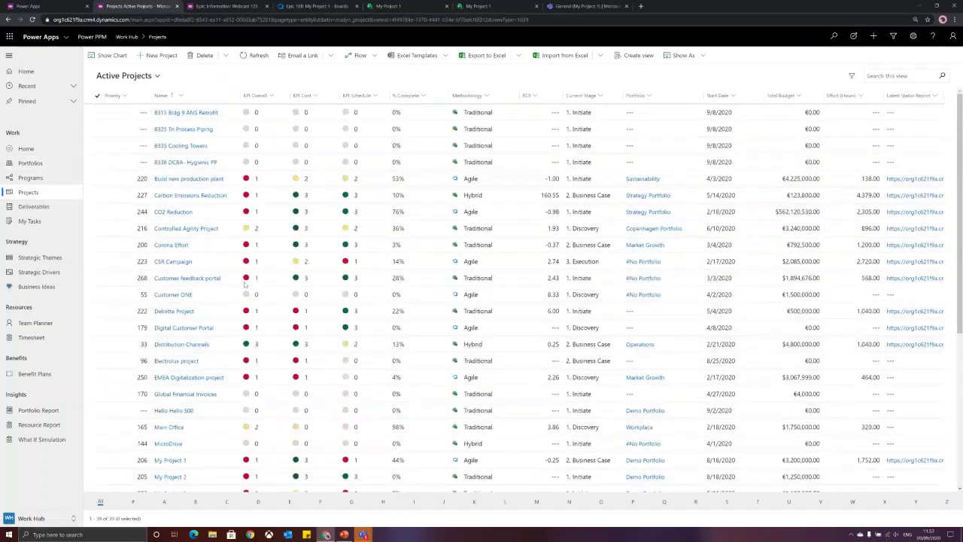
Switch the Power Apps maker site to the other, personally named environment and launch its Power PPM app
click(34, 6)
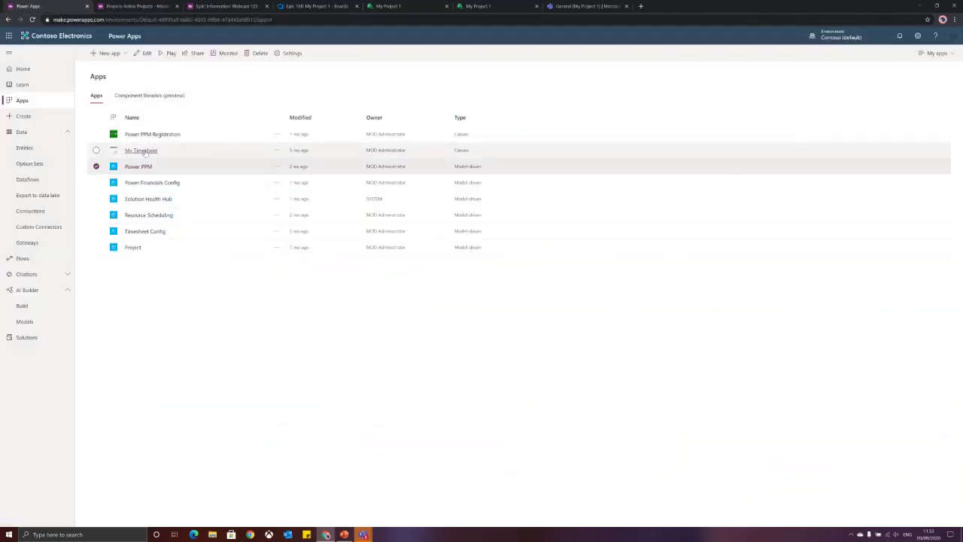
click(841, 36)
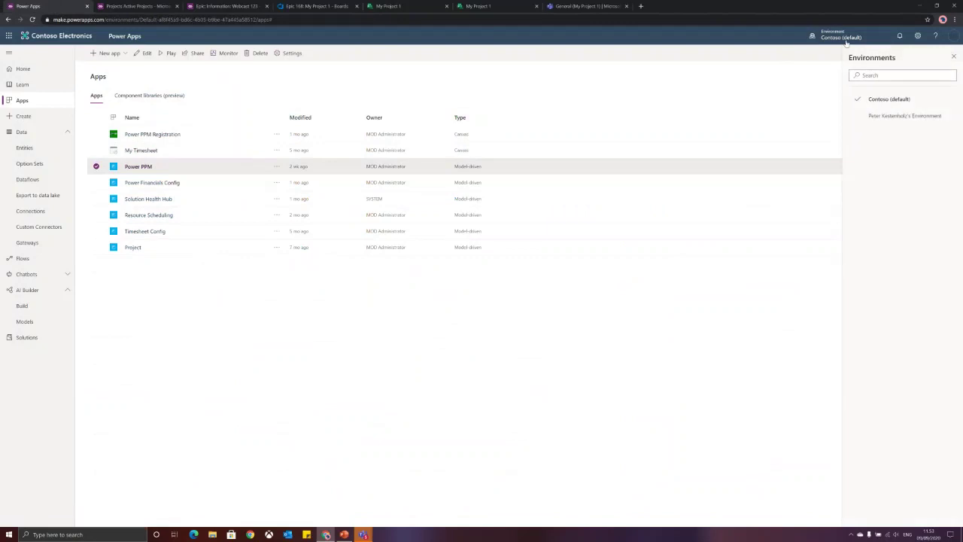
click(873, 117)
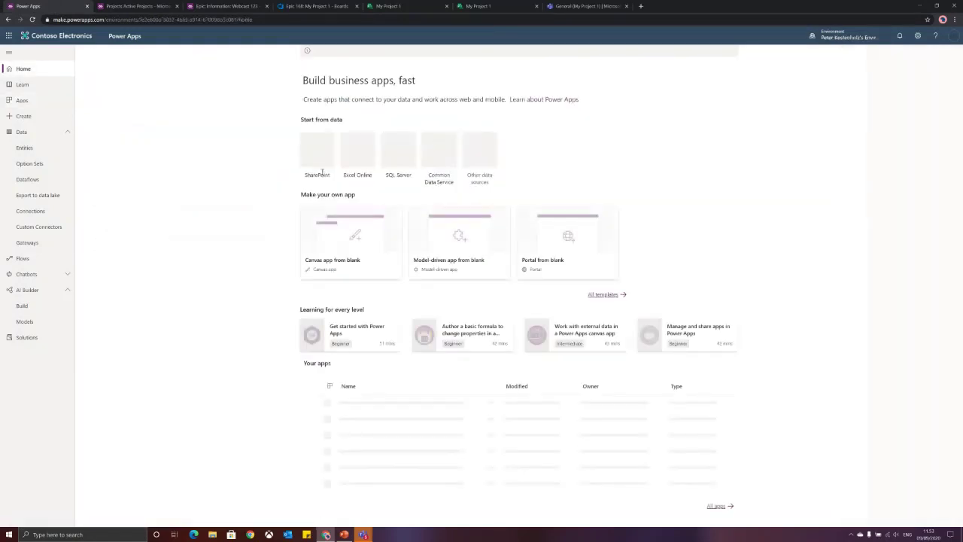
click(21, 100)
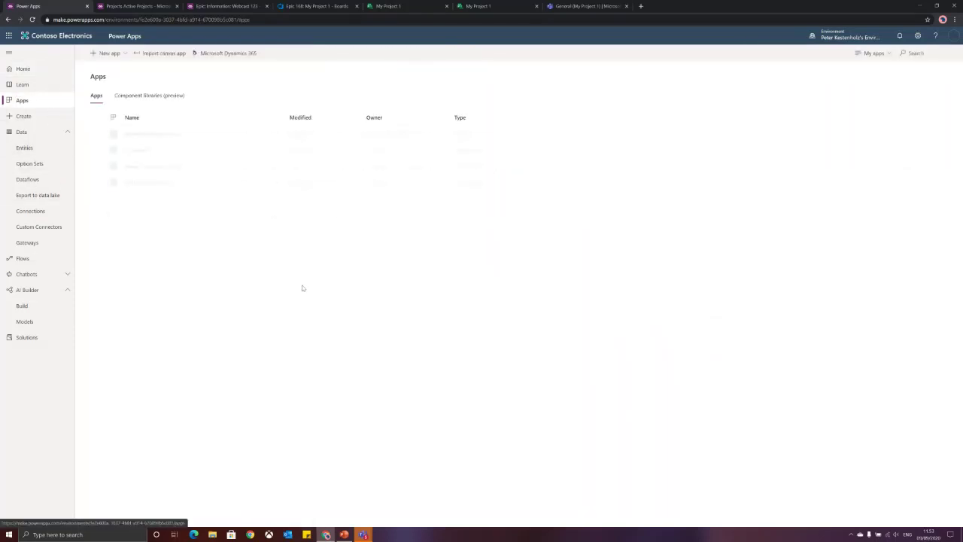
click(136, 152)
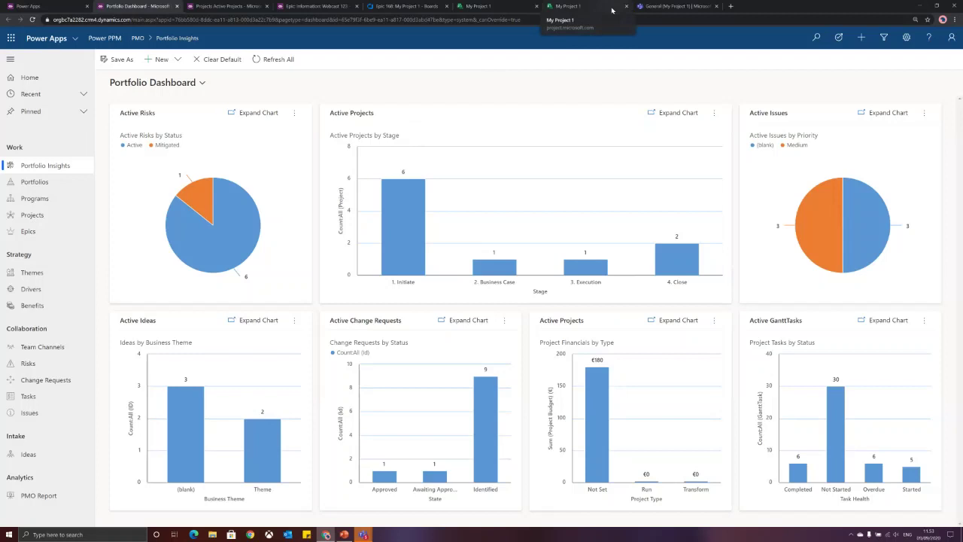
Reload the Portfolio Dashboard page, list the active projects, and widen the Primary Task Tool column to show its full values
click(533, 19)
key(Return)
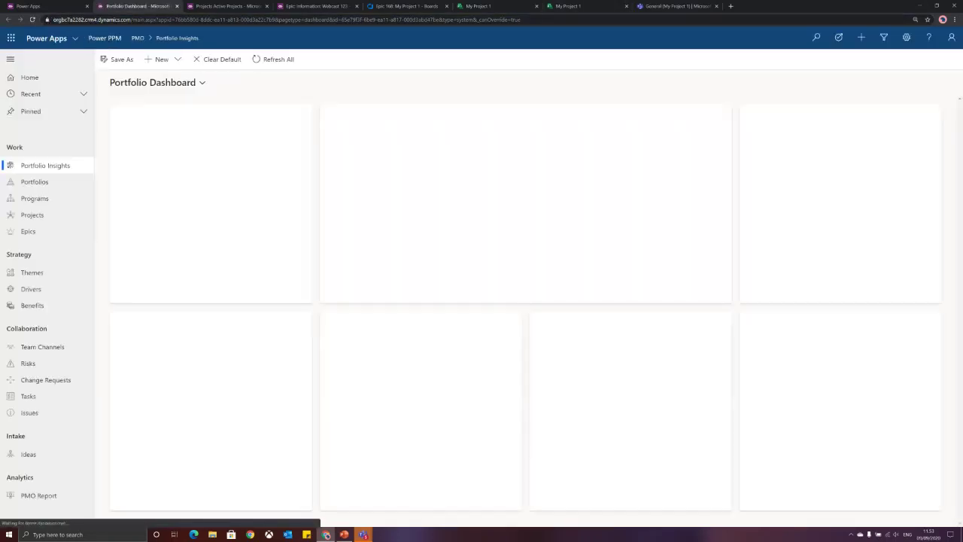
click(26, 217)
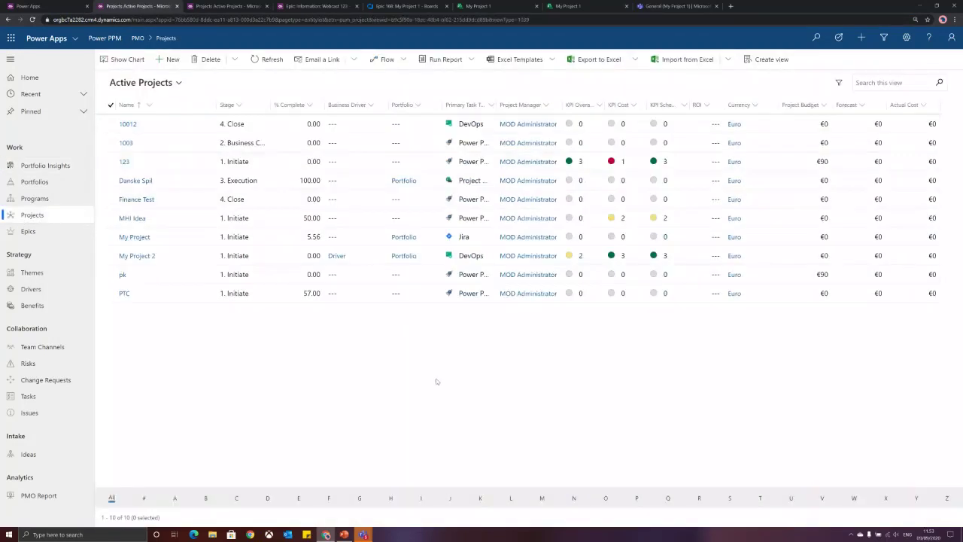
drag(488, 107, 531, 107)
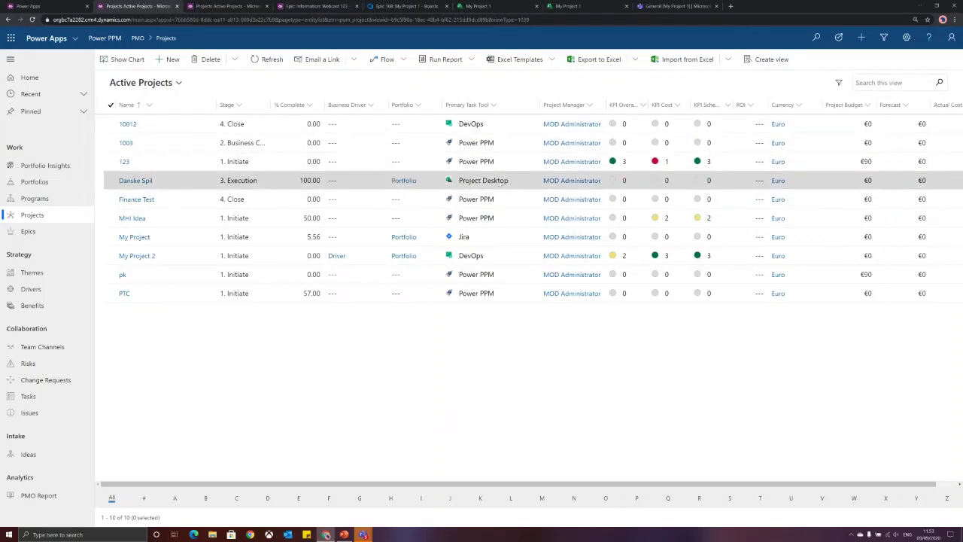
Open My Project 2, review the options for its Primary Task Tool, and display the project's timeline
click(143, 257)
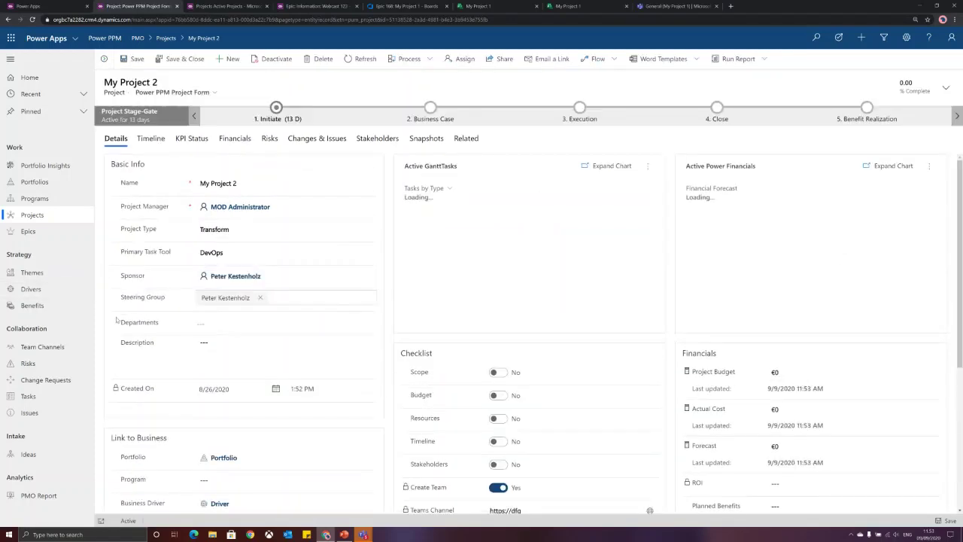
click(243, 253)
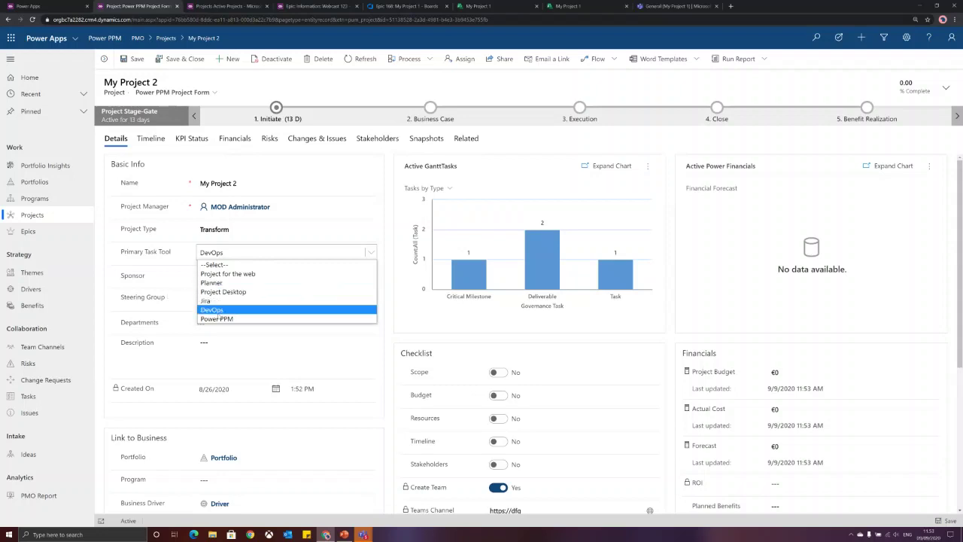
click(151, 140)
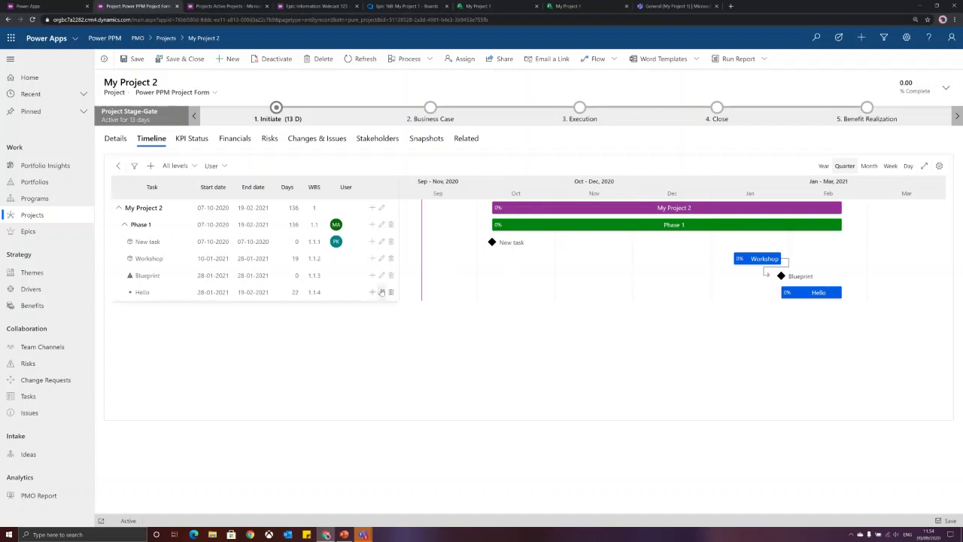
Review the category options for the Hello task in the timeline and cancel its editing
click(382, 292)
click(382, 309)
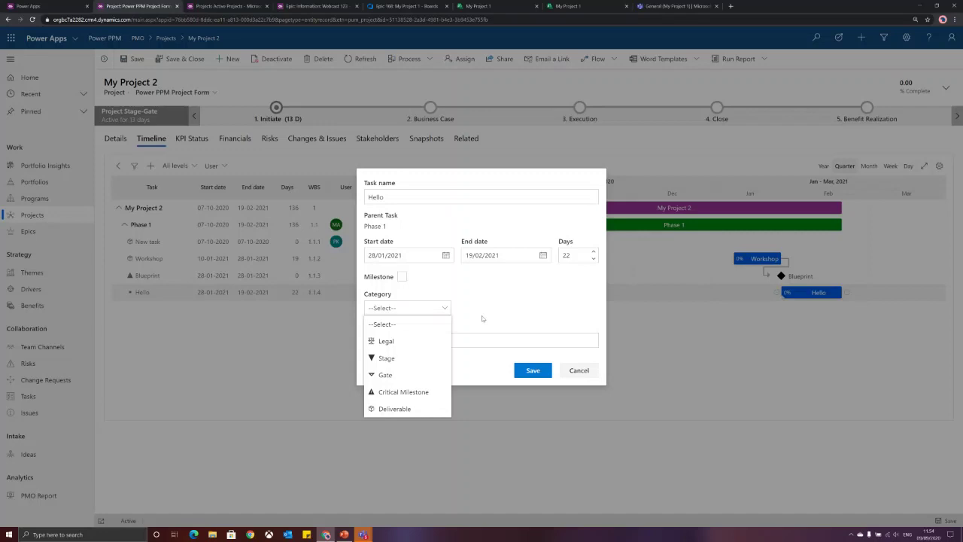
click(591, 375)
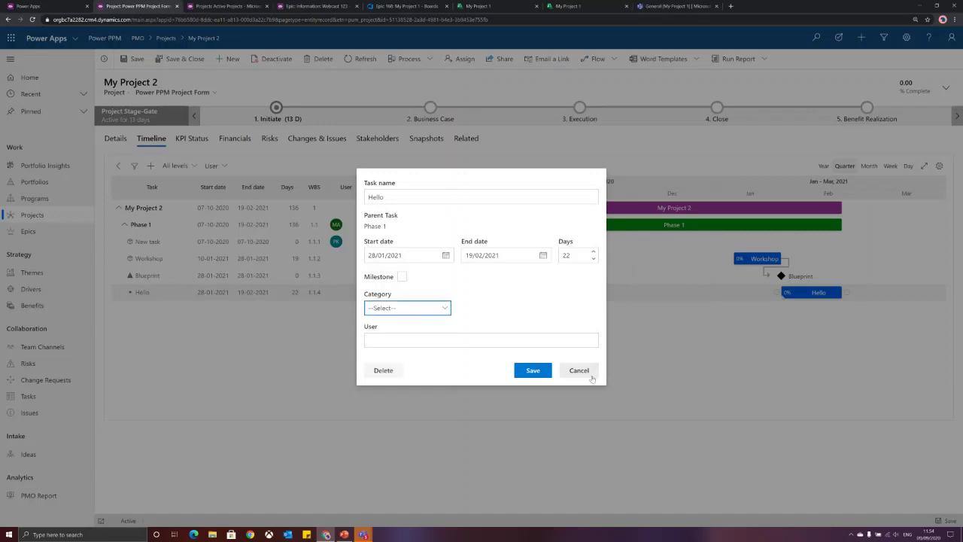
click(592, 379)
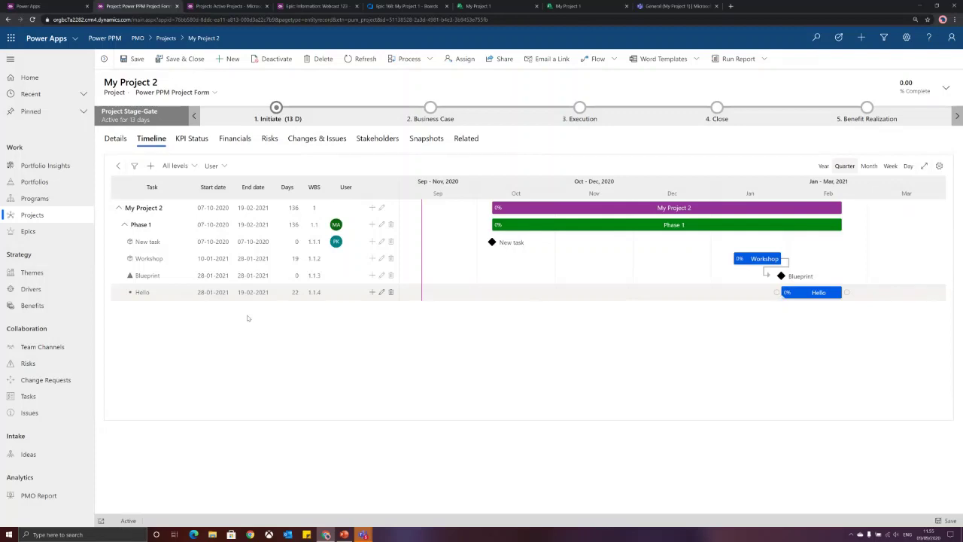
Switch to the Microsoft Teams live event meeting and stop sharing the screen
mouse_move(363, 536)
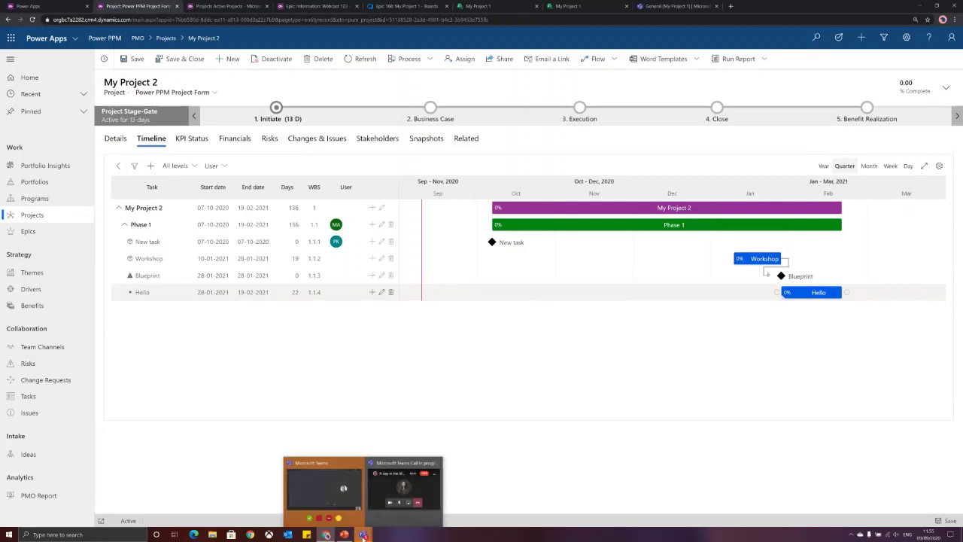
click(343, 504)
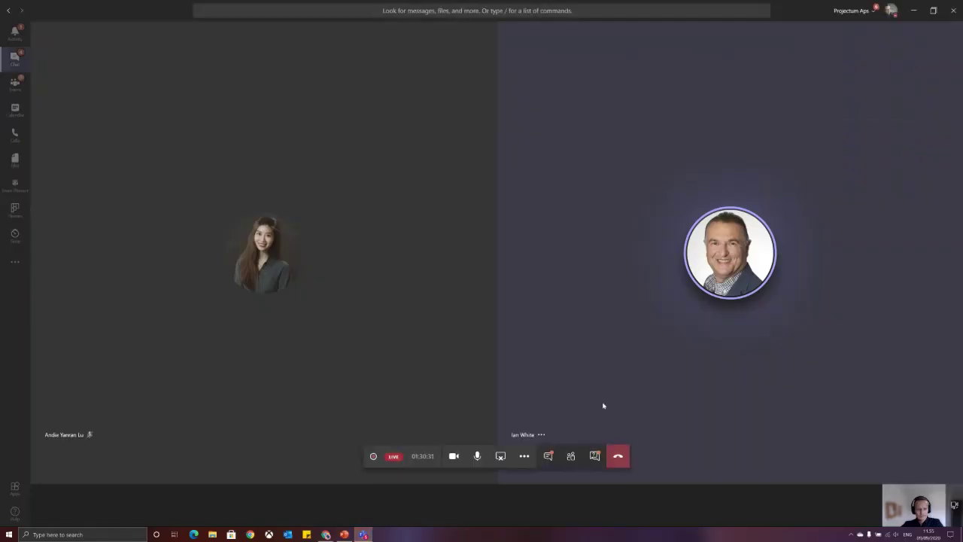
click(501, 457)
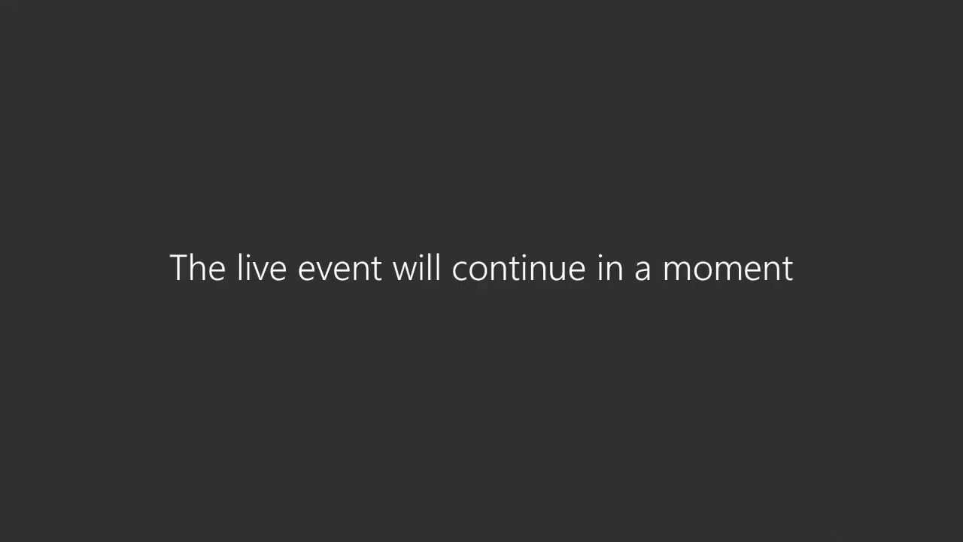